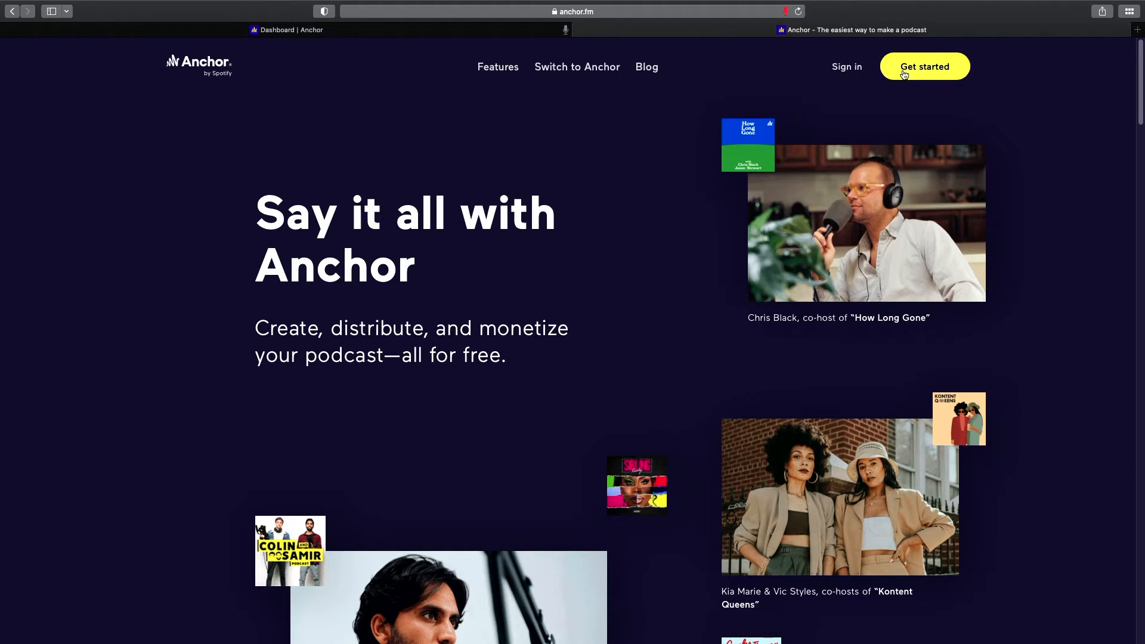
# Sign in to Anchor with the existing Google account.
pyautogui.click(851, 67)
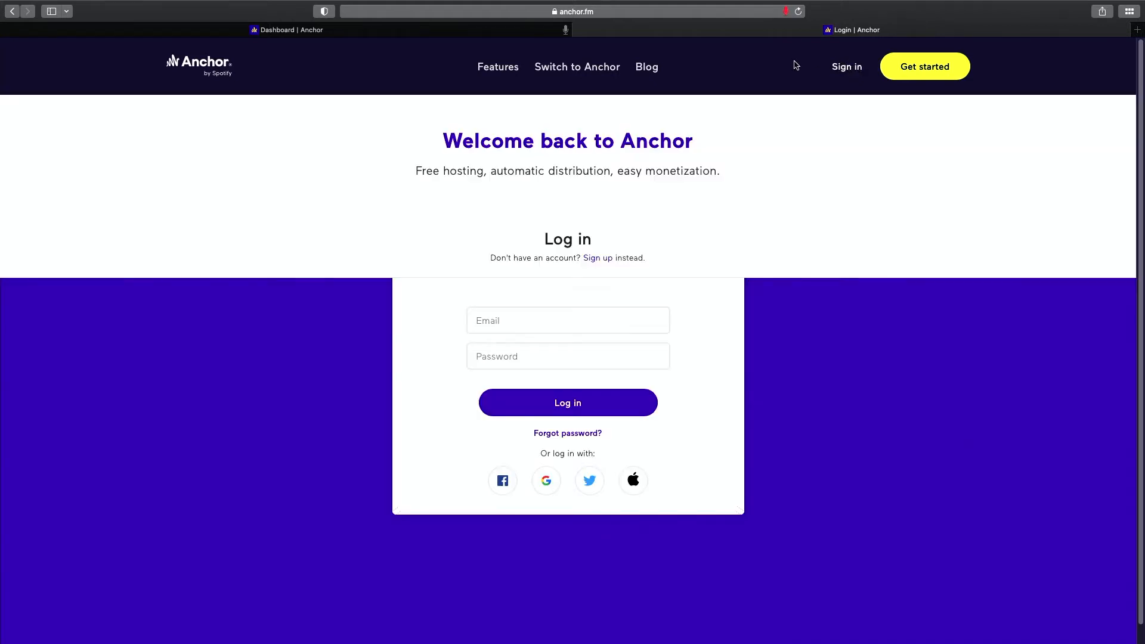
pyautogui.click(547, 481)
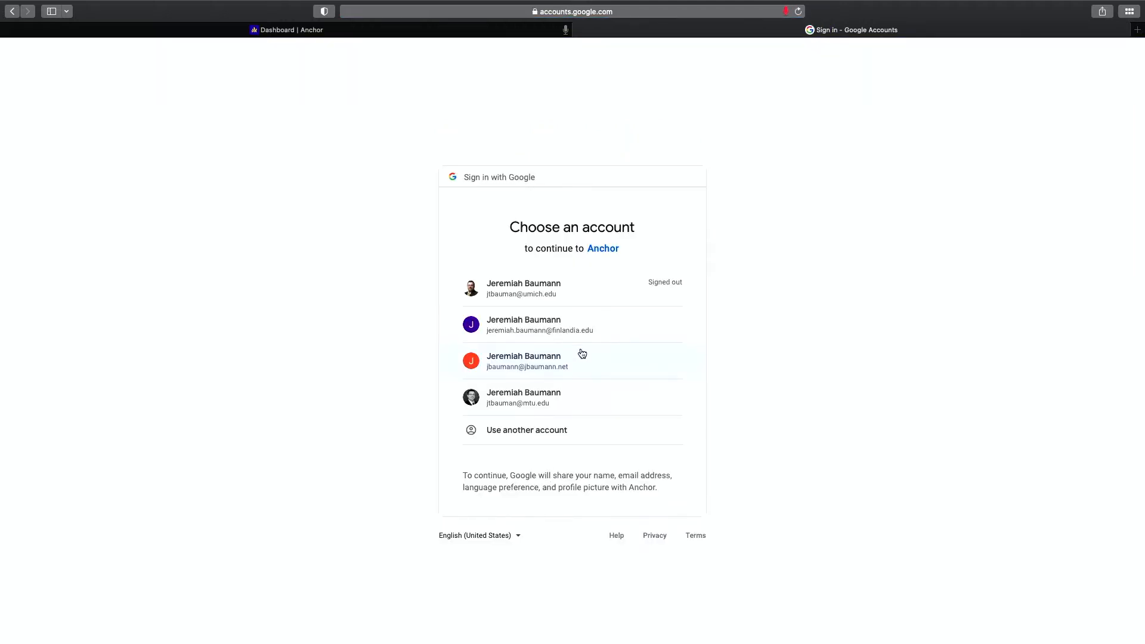
pyautogui.click(589, 329)
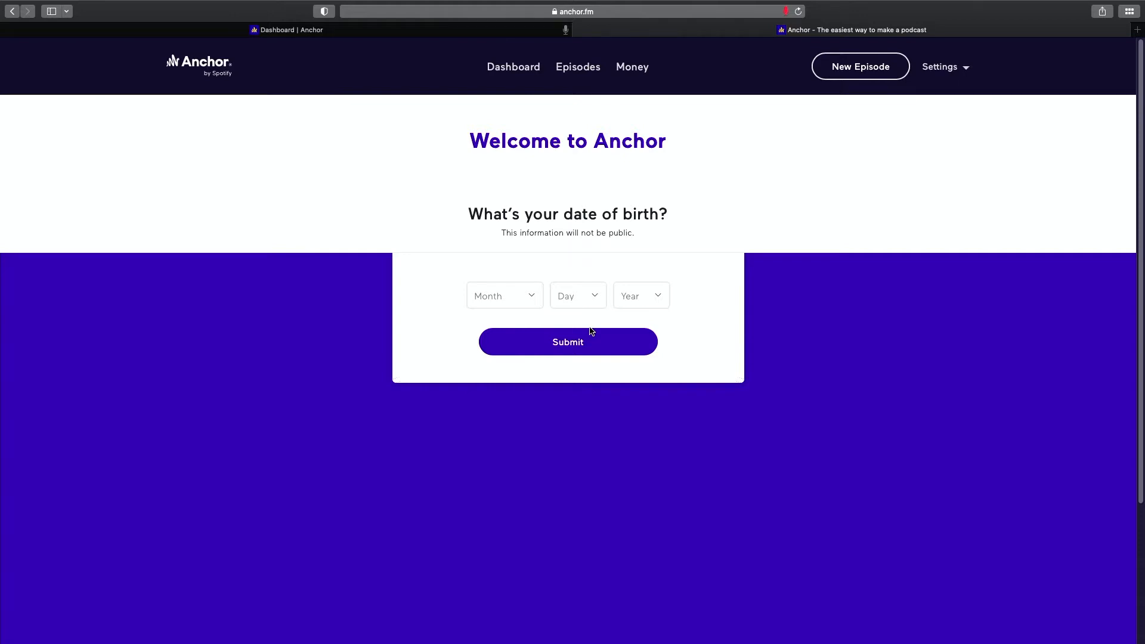
# Enter the account holder's date of birth on the welcome form and submit it.
pyautogui.click(538, 300)
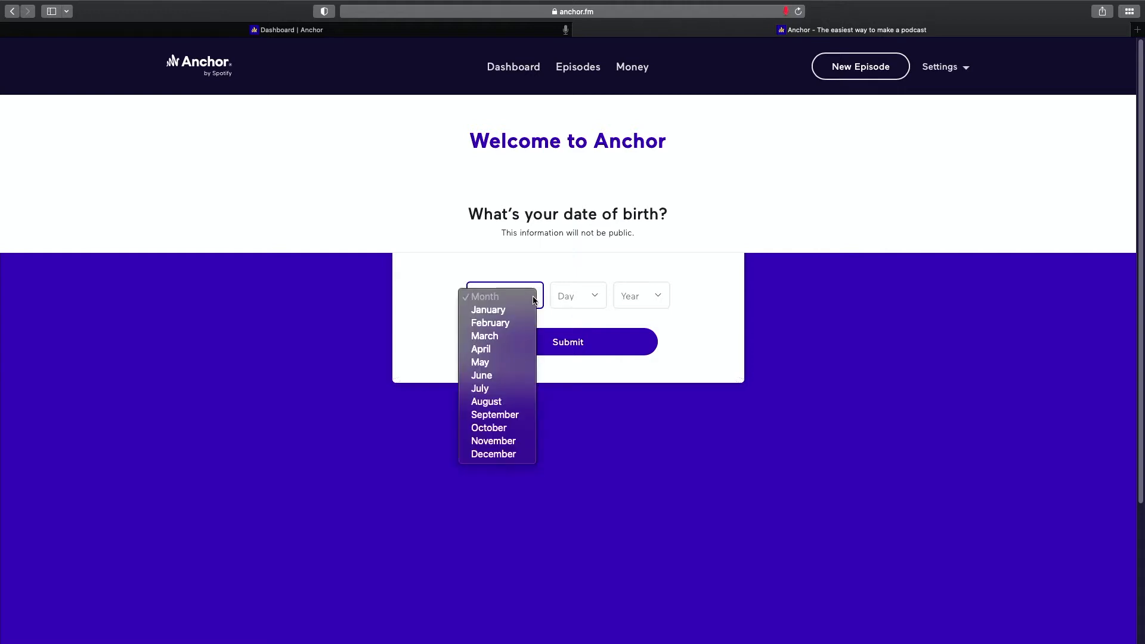
pyautogui.click(574, 296)
pyautogui.click(574, 296)
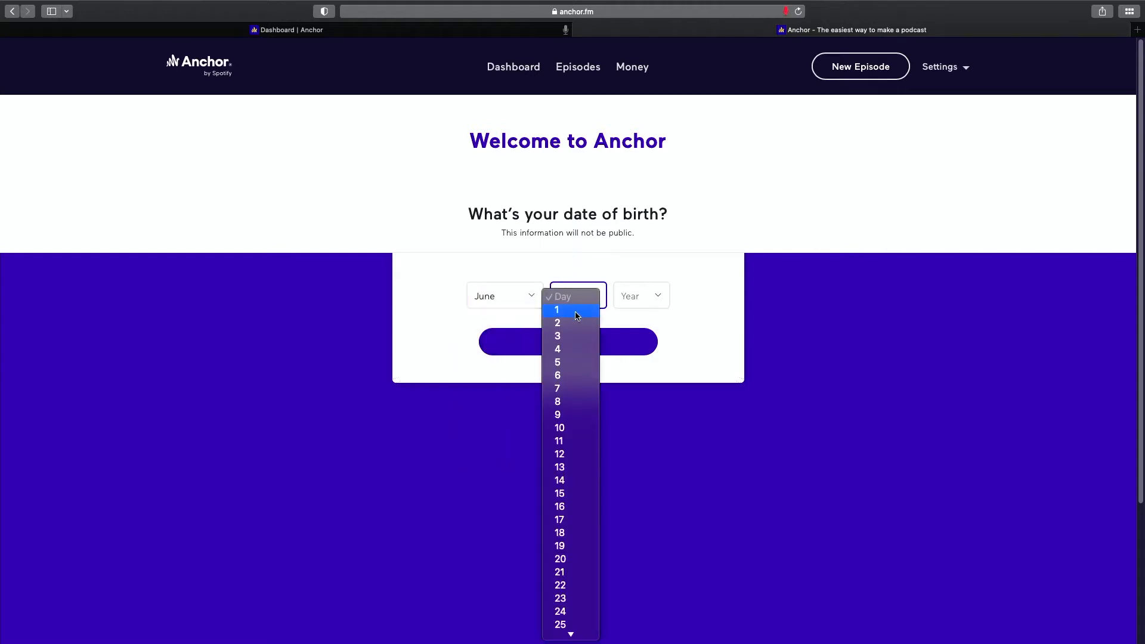
pyautogui.click(576, 323)
pyautogui.click(654, 301)
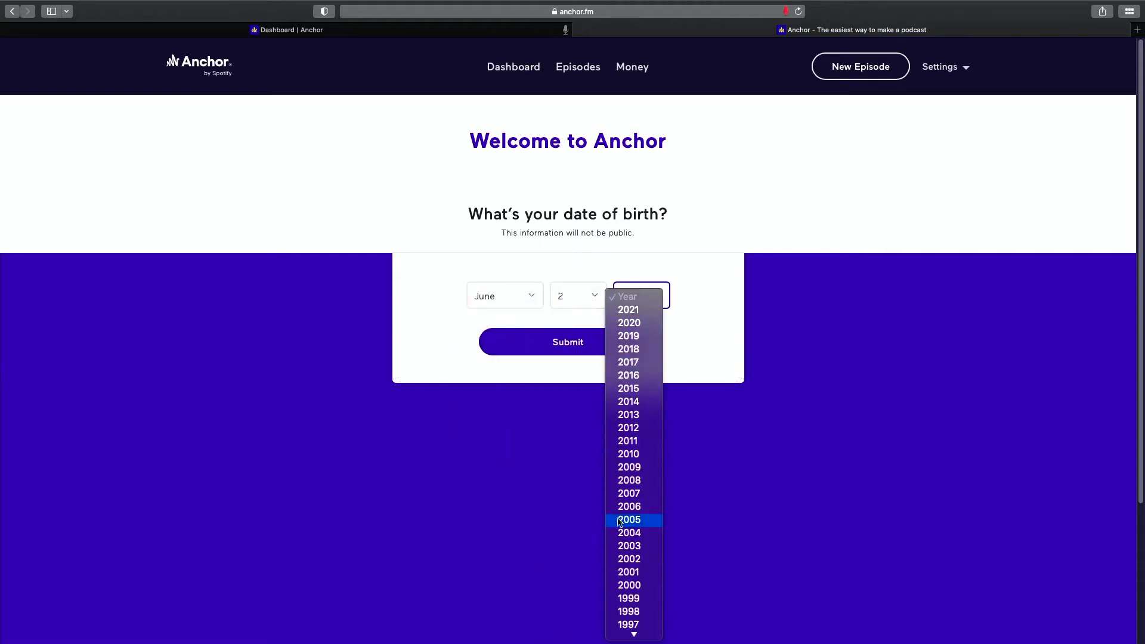
pyautogui.scroll(-3, 650, 582)
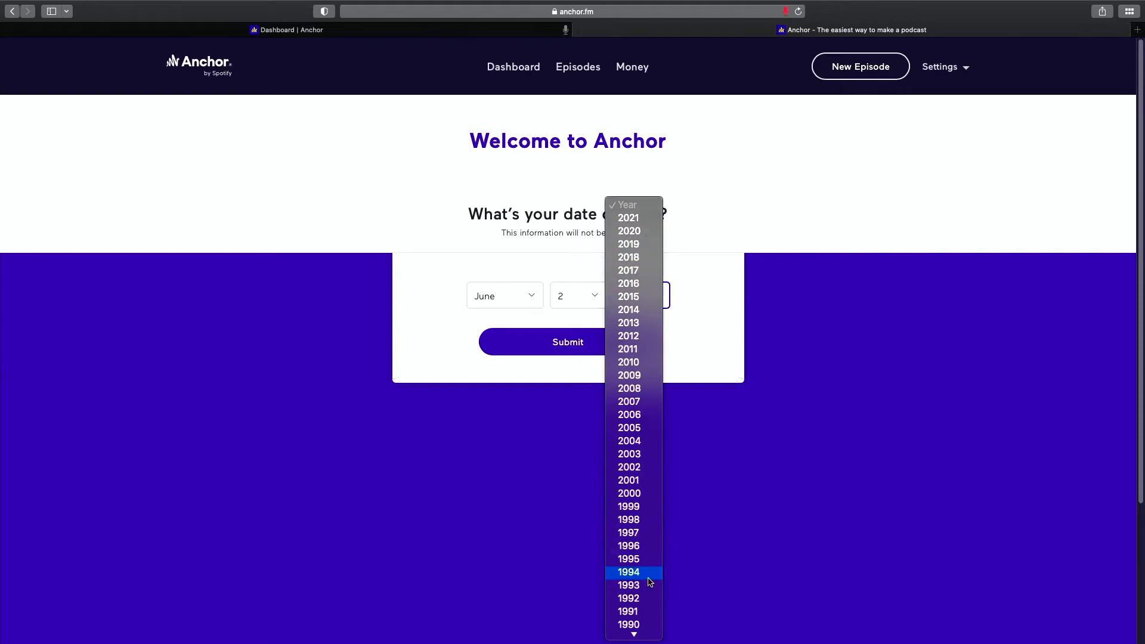
pyautogui.scroll(-2, 650, 581)
pyautogui.click(644, 609)
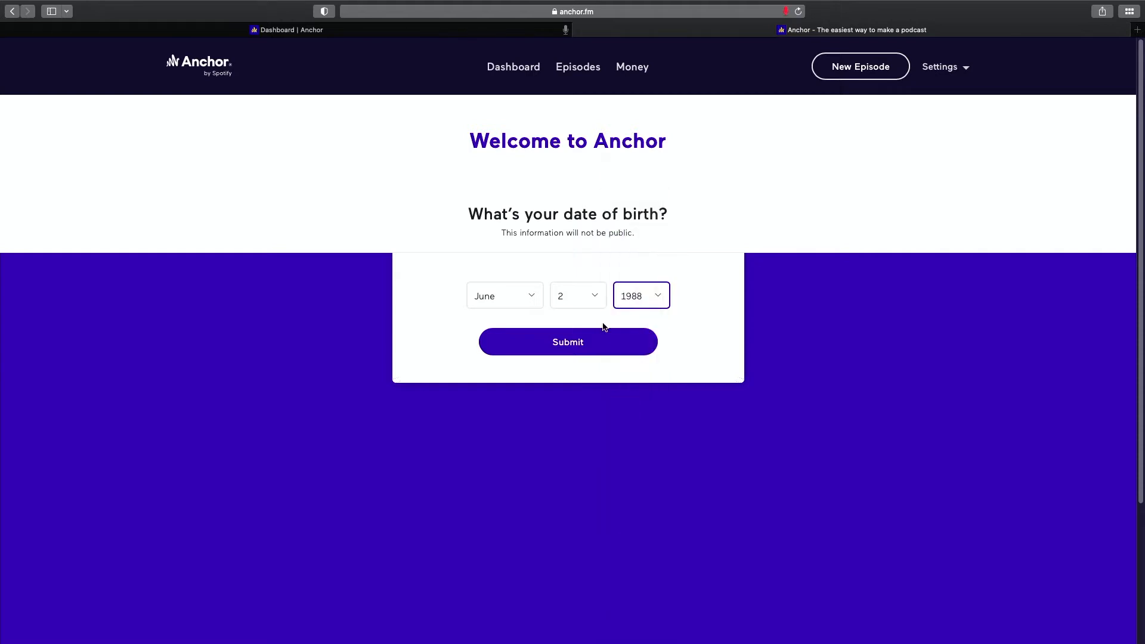
pyautogui.click(602, 340)
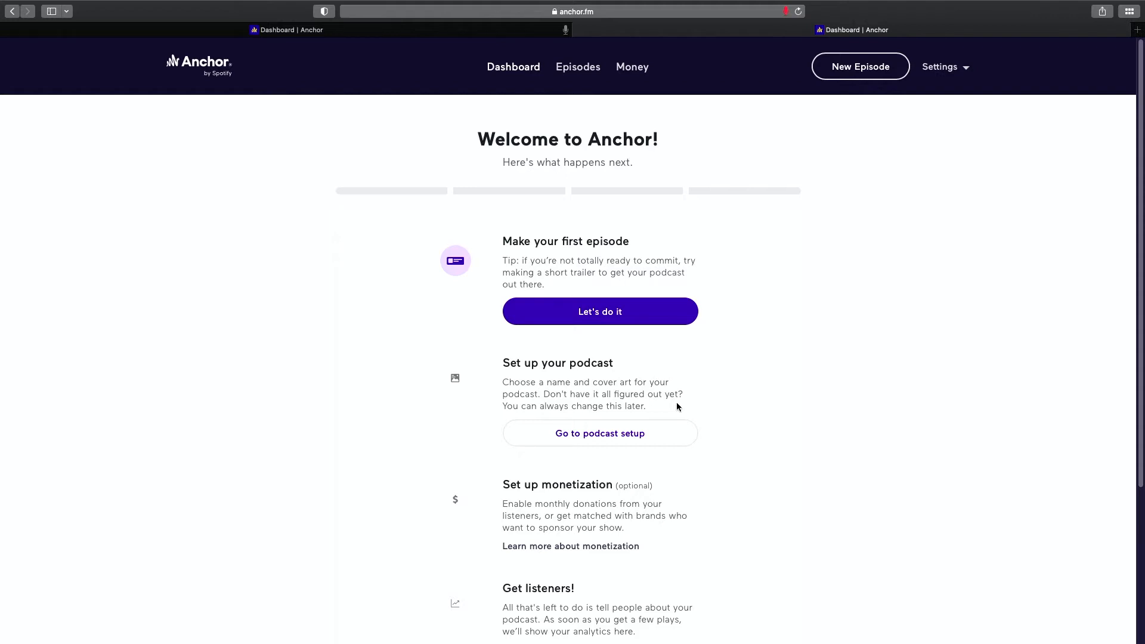
# Start making the first episode and open the Record tool, allowing anchor.fm to use the microphone.
pyautogui.click(617, 322)
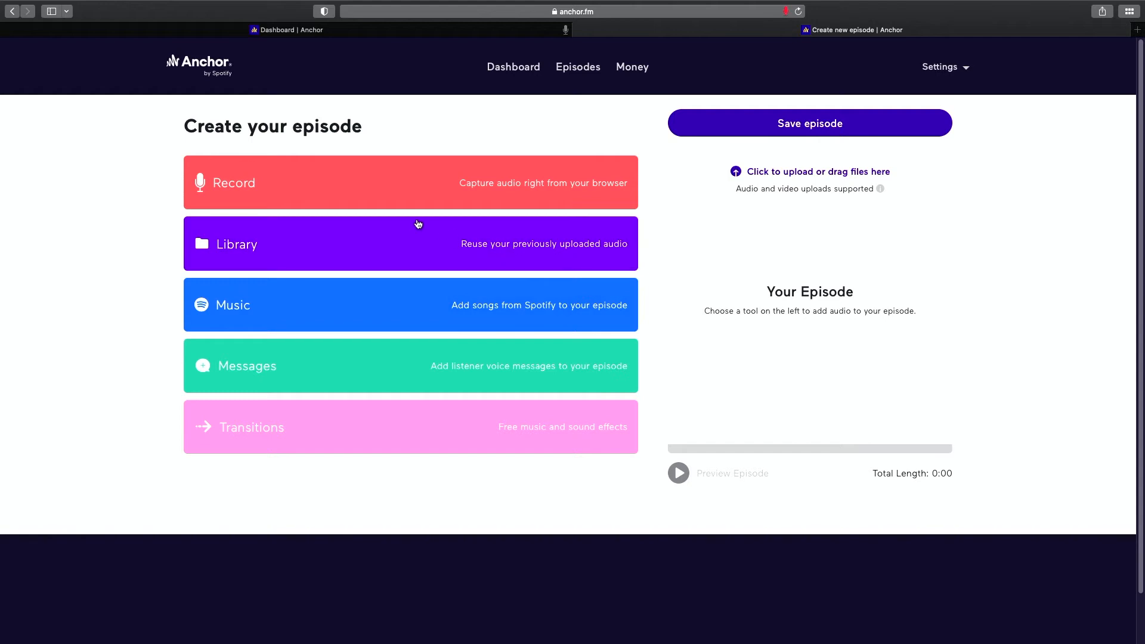
pyautogui.click(402, 243)
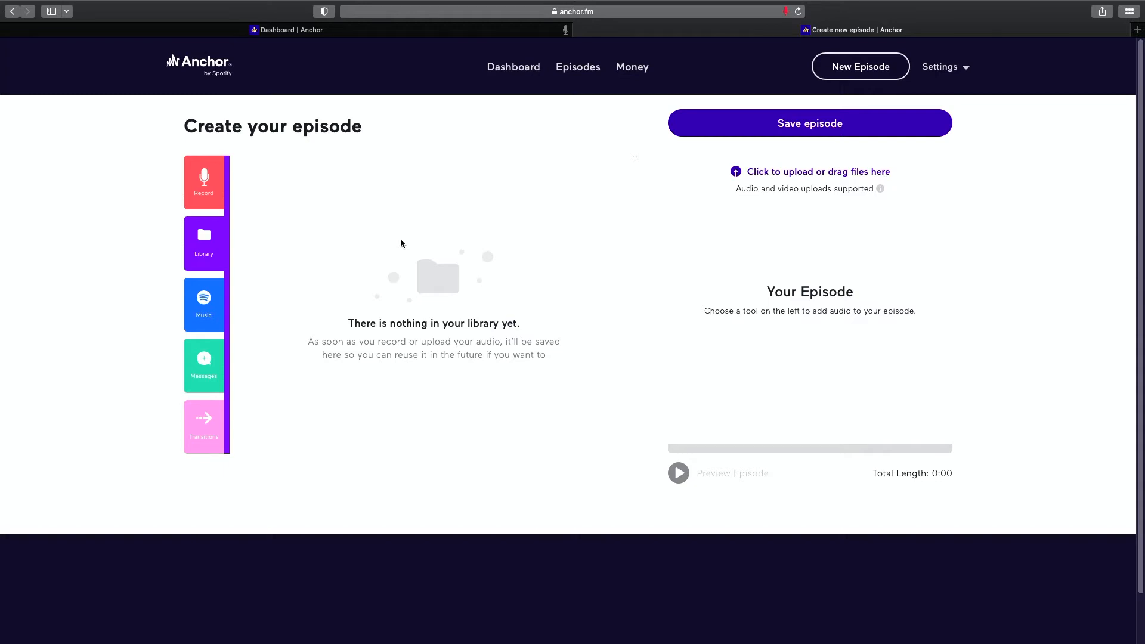
pyautogui.click(196, 239)
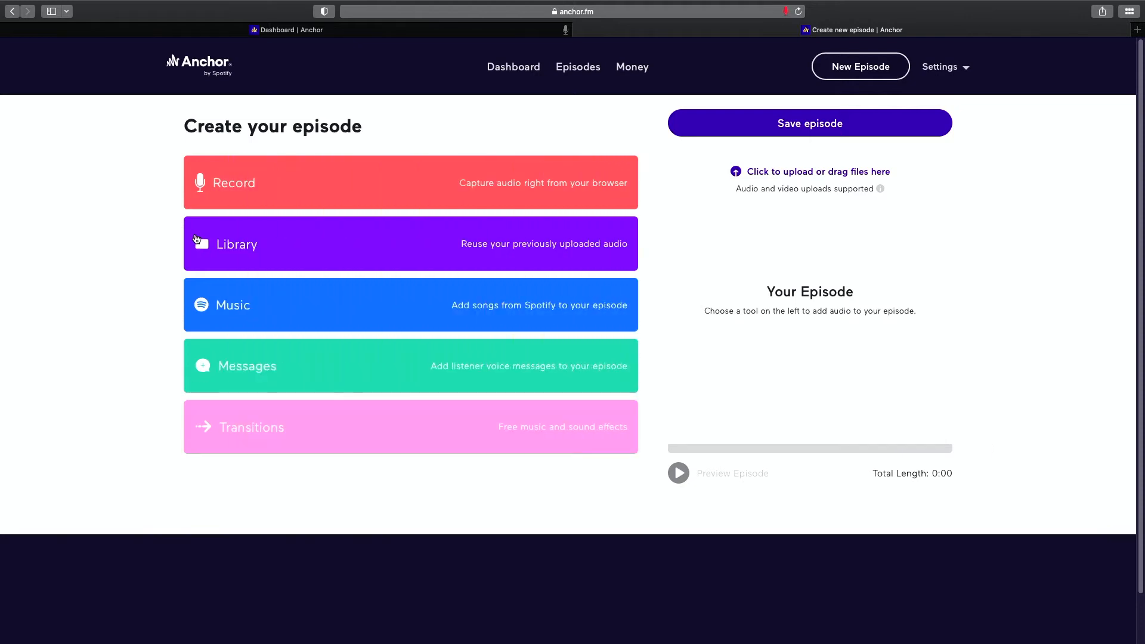
pyautogui.click(319, 173)
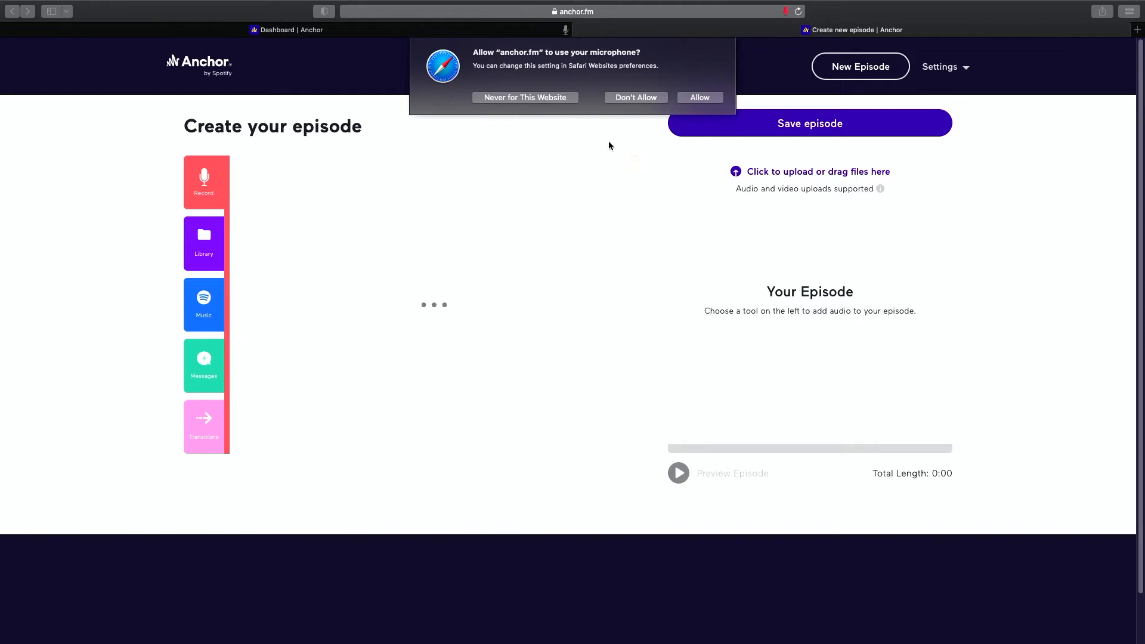
pyautogui.click(707, 98)
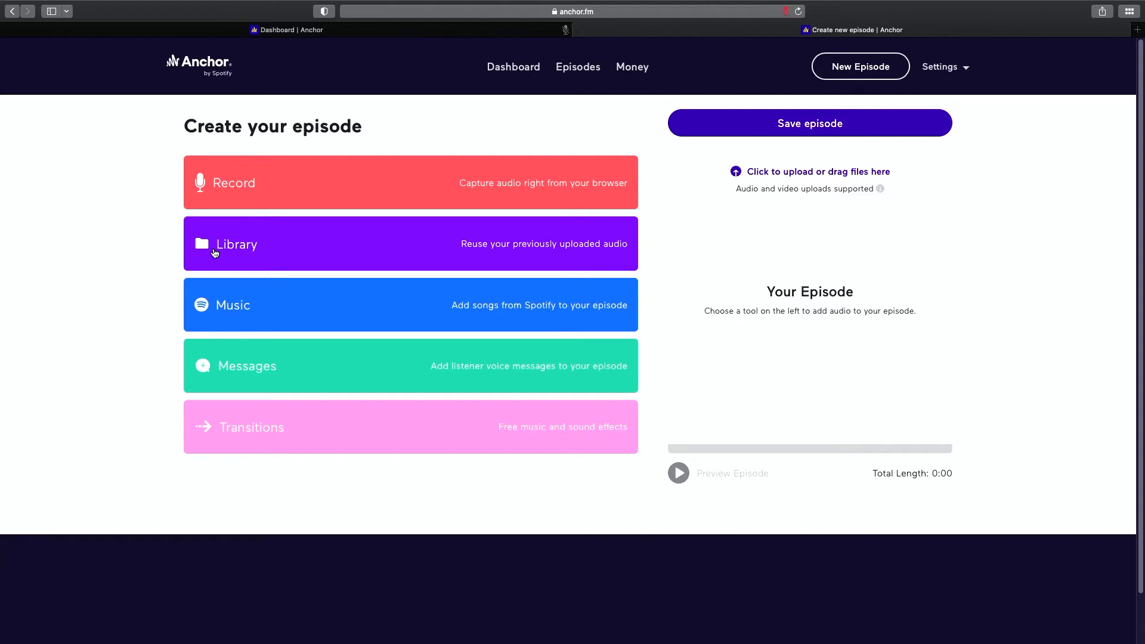
# Open the audio library and rename the 9-second recording from 11:26 PM to "Intro".
pyautogui.click(265, 253)
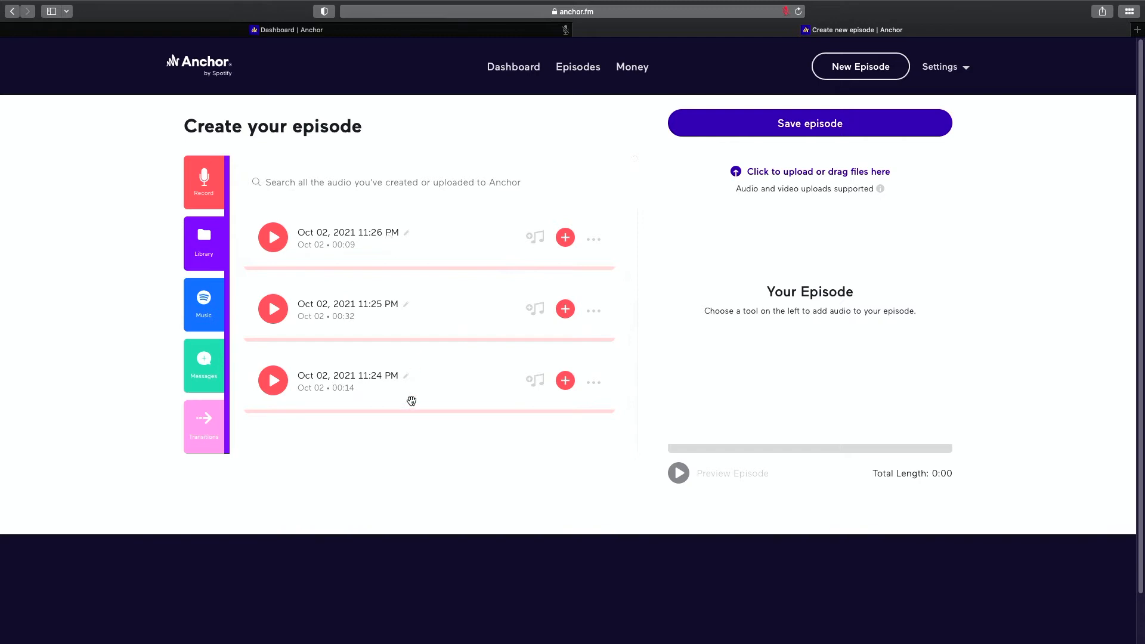
pyautogui.click(406, 233)
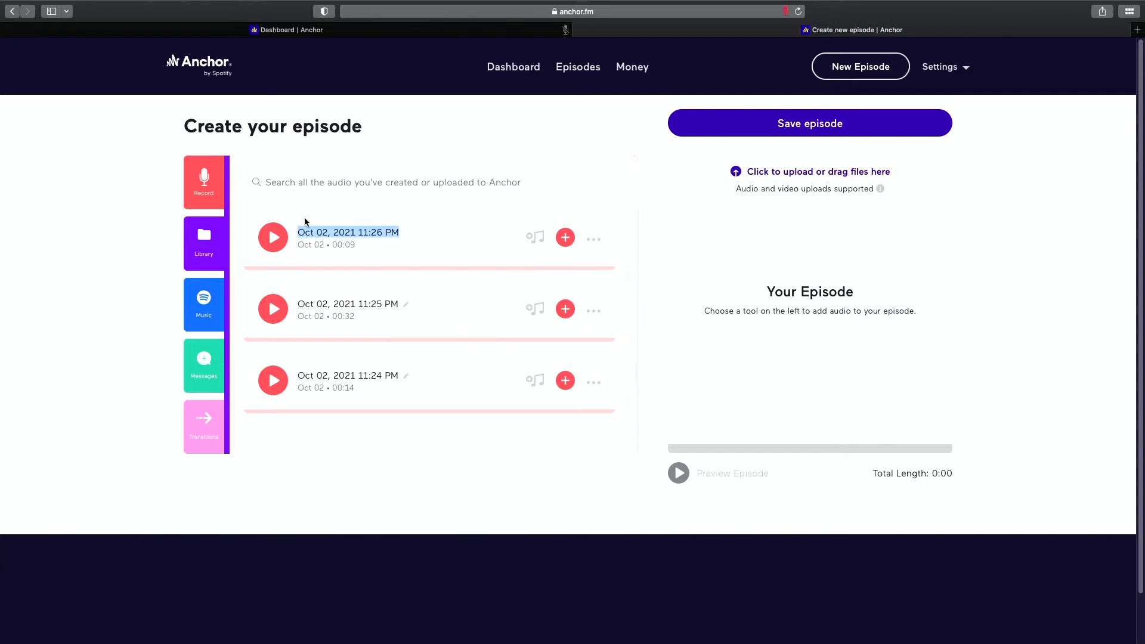
pyautogui.write('Intr')
pyautogui.press('BackSpace')
pyautogui.write('ro')
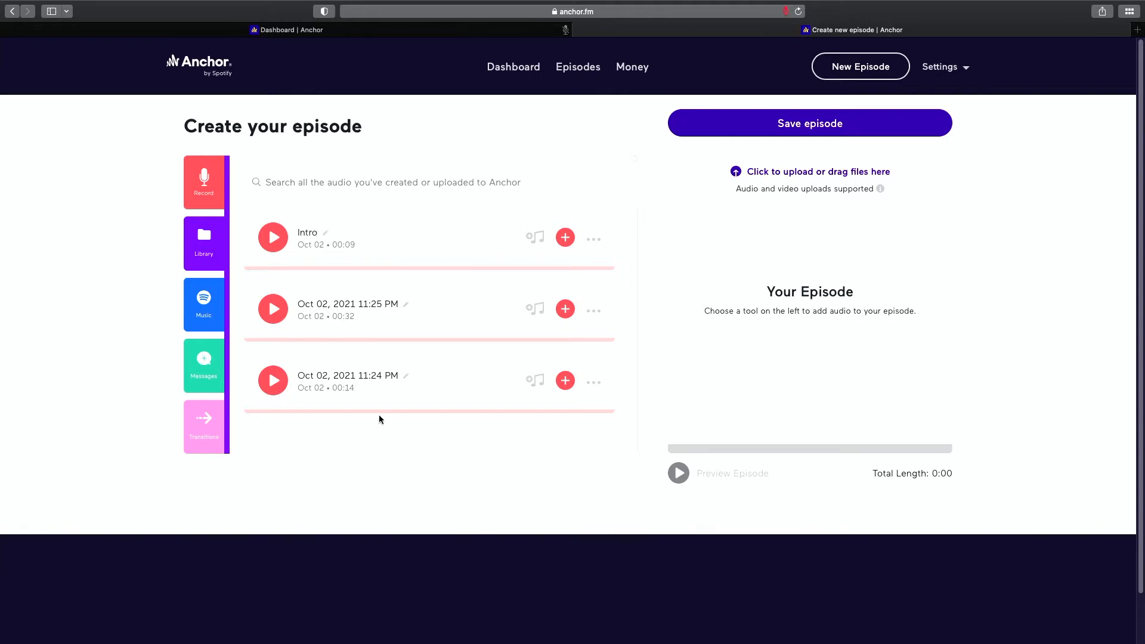
# Rename the 14-second recording from 11:24 PM to "Outro".
pyautogui.click(397, 375)
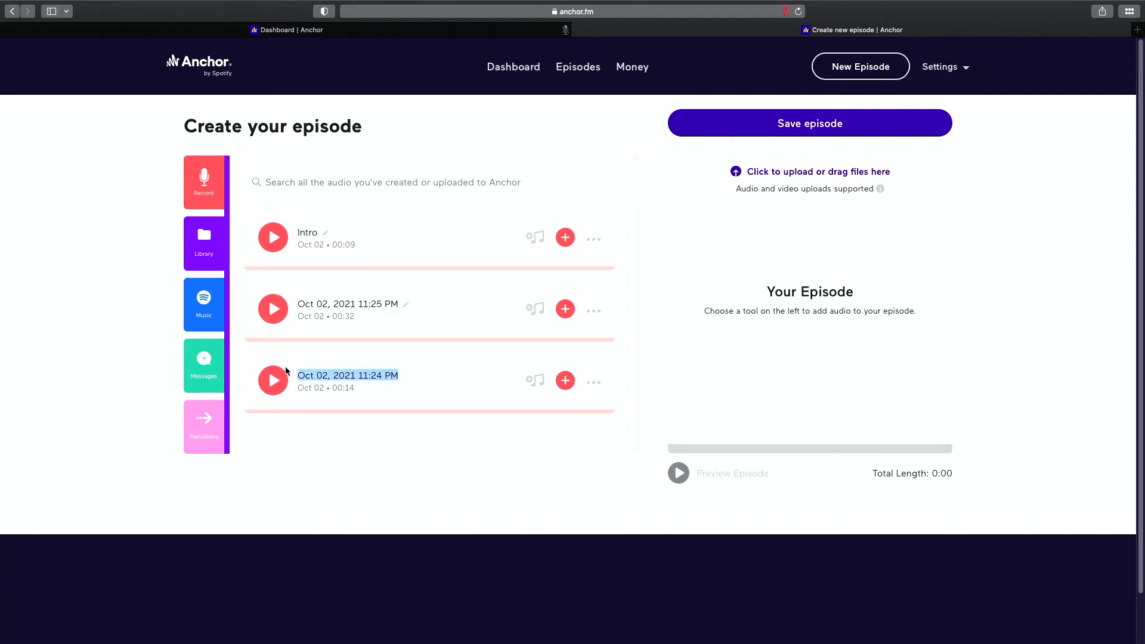
pyautogui.write('o')
pyautogui.press('BackSpace')
pyautogui.write('Outro')
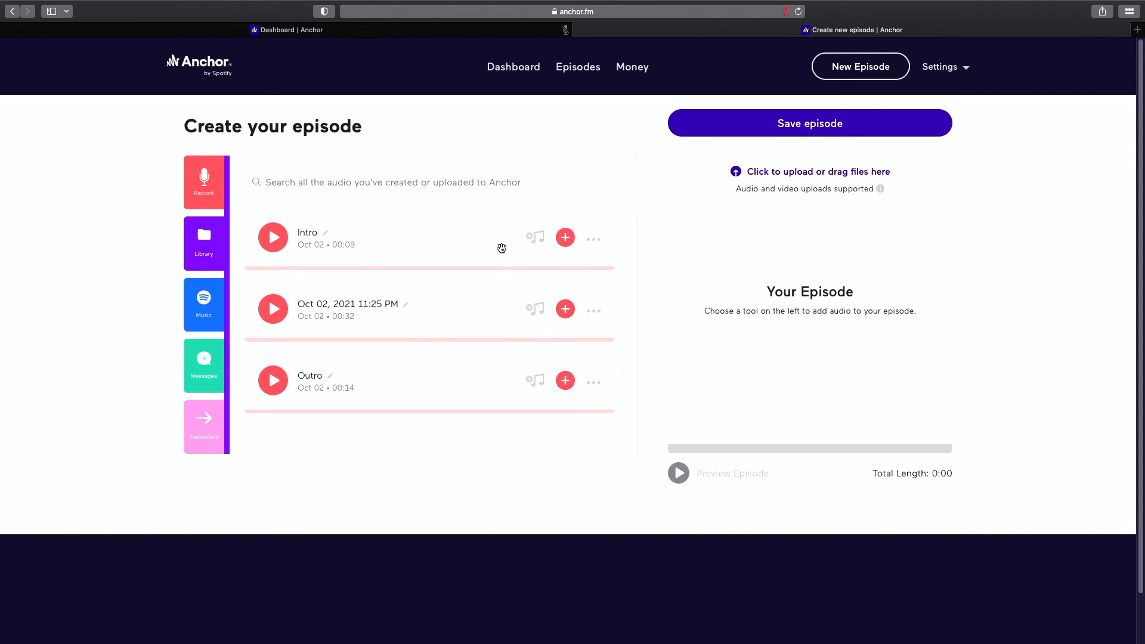
# Apply the Cheerful background track "Skyway" to the Intro recording, adjusting the music volume slightly.
pyautogui.click(535, 241)
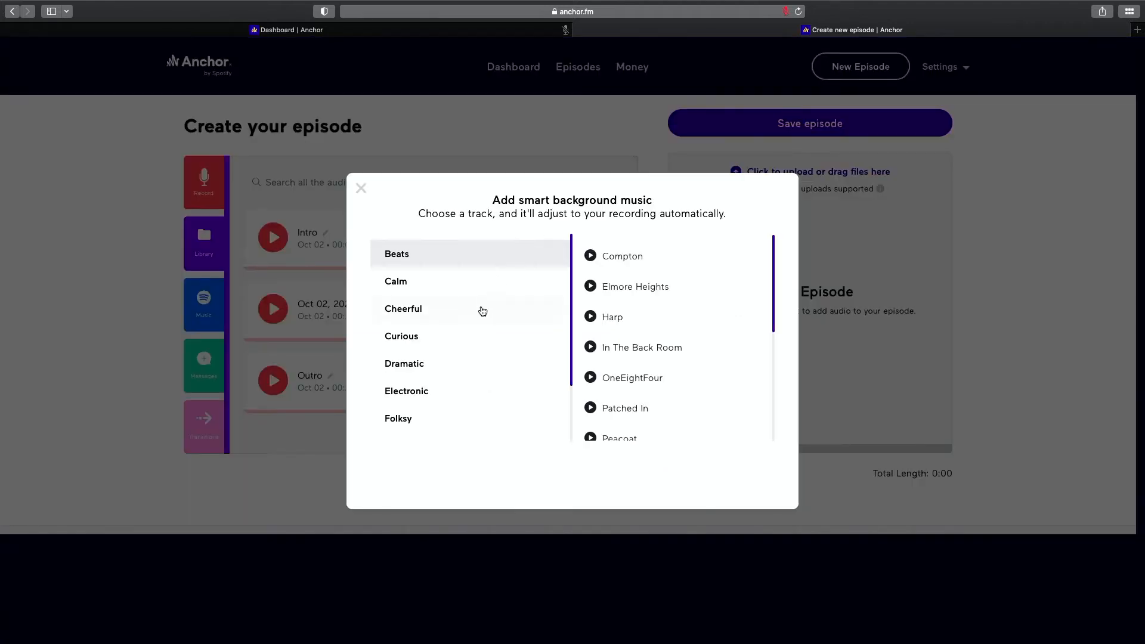
pyautogui.click(482, 310)
pyautogui.scroll(-3, 484, 310)
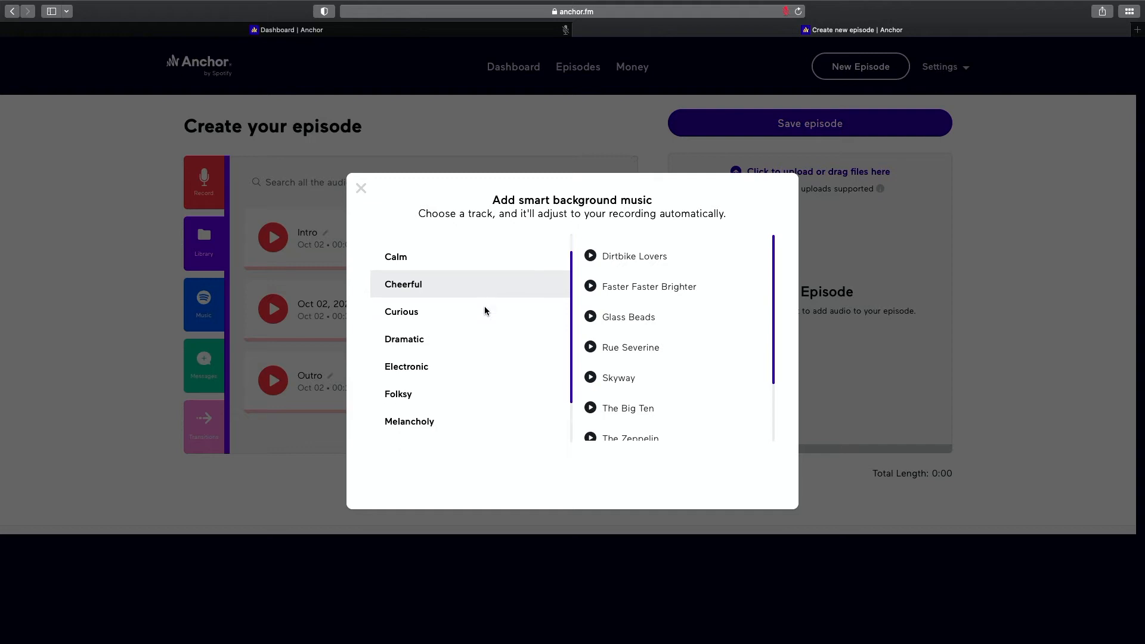
pyautogui.scroll(3, 485, 312)
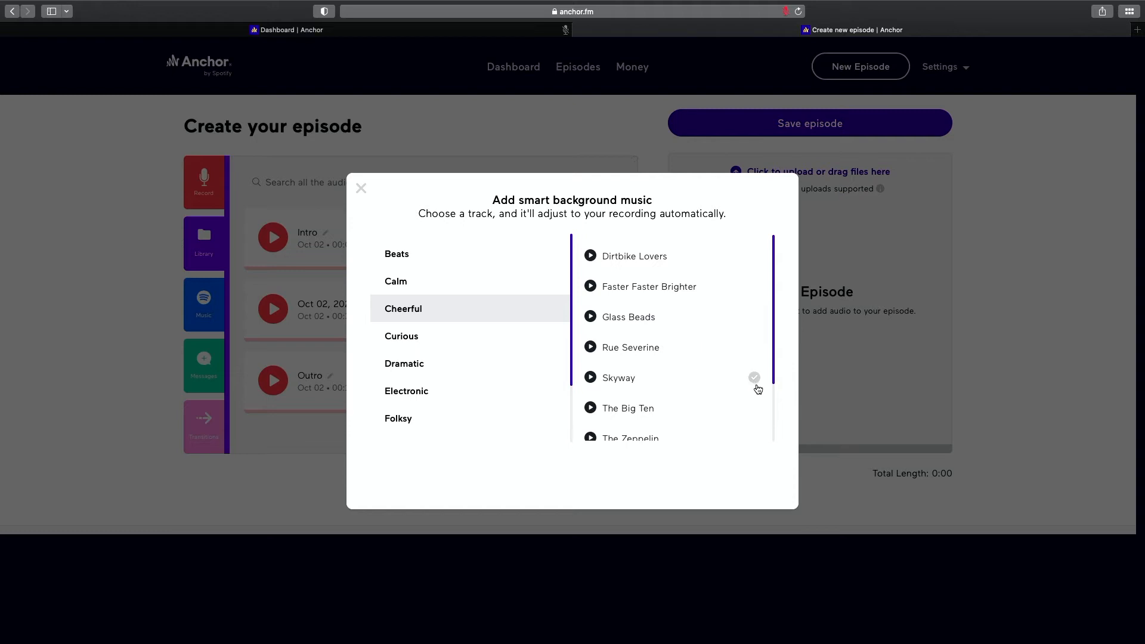
pyautogui.click(736, 382)
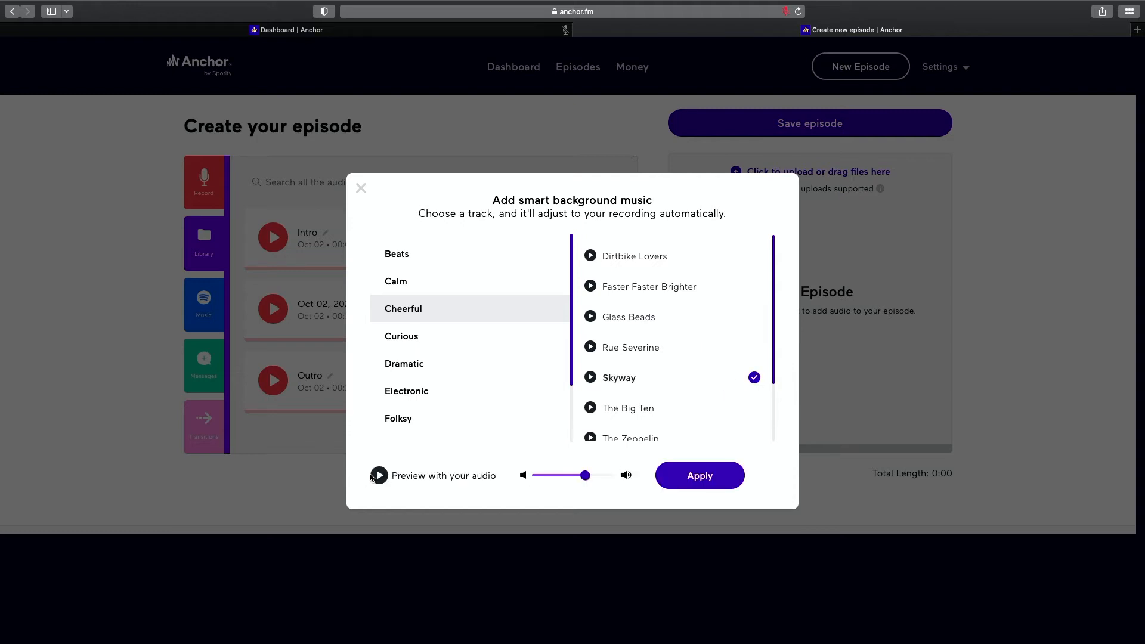
pyautogui.moveTo(586, 479)
pyautogui.mouseDown()
pyautogui.moveTo(564, 476)
pyautogui.moveTo(593, 476)
pyautogui.mouseUp()
pyautogui.click(578, 476)
pyautogui.click(695, 476)
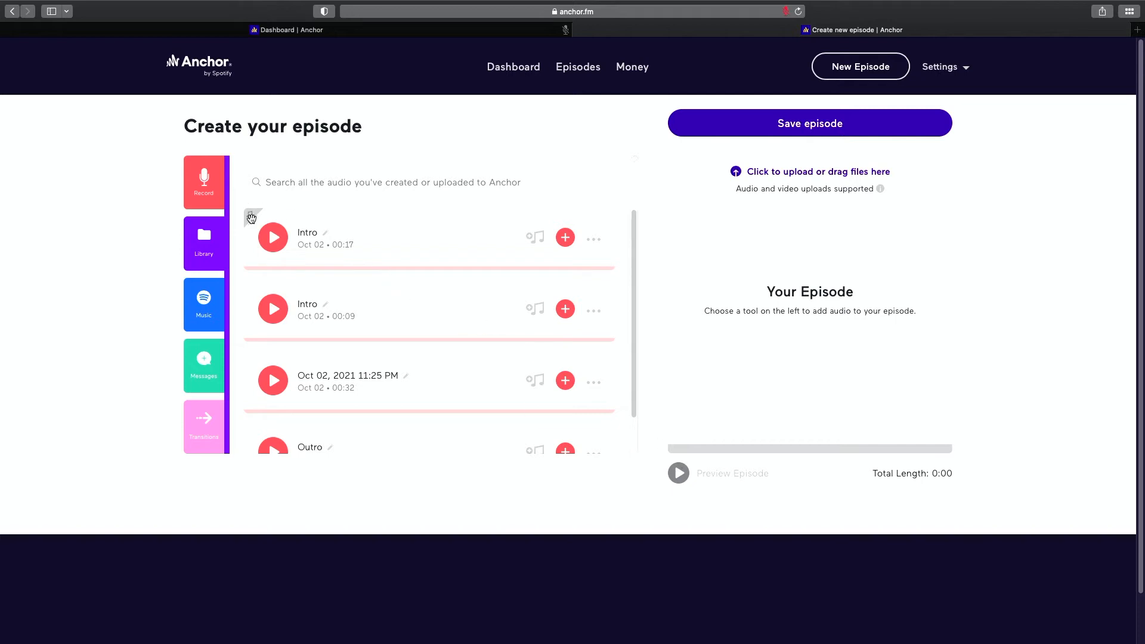
# Add the Intro version with background music to the episode, followed by the 32-second recording from 11:25 PM.
pyautogui.moveTo(249, 218); pyautogui.dragTo(405, 241)
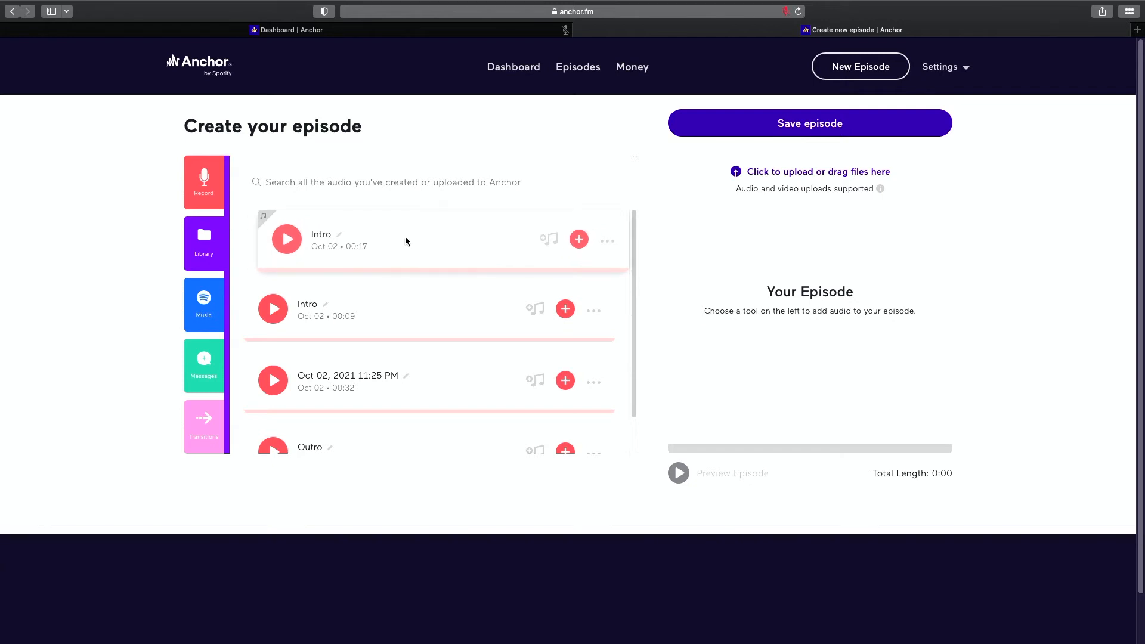
pyautogui.moveTo(406, 241); pyautogui.dragTo(802, 245)
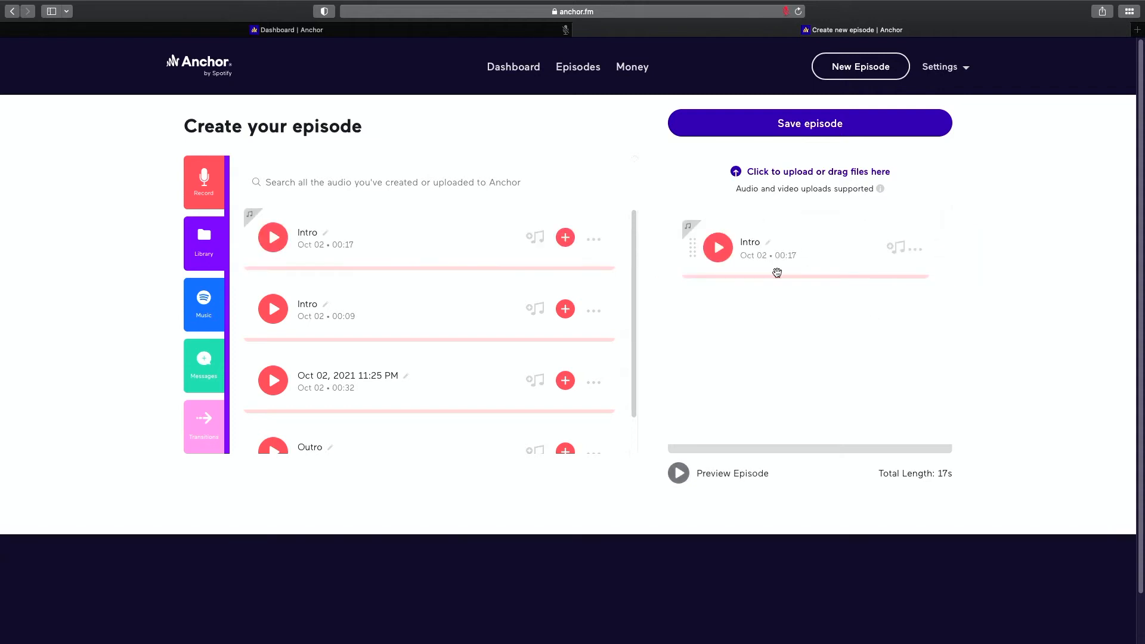
pyautogui.scroll(-2, 477, 297)
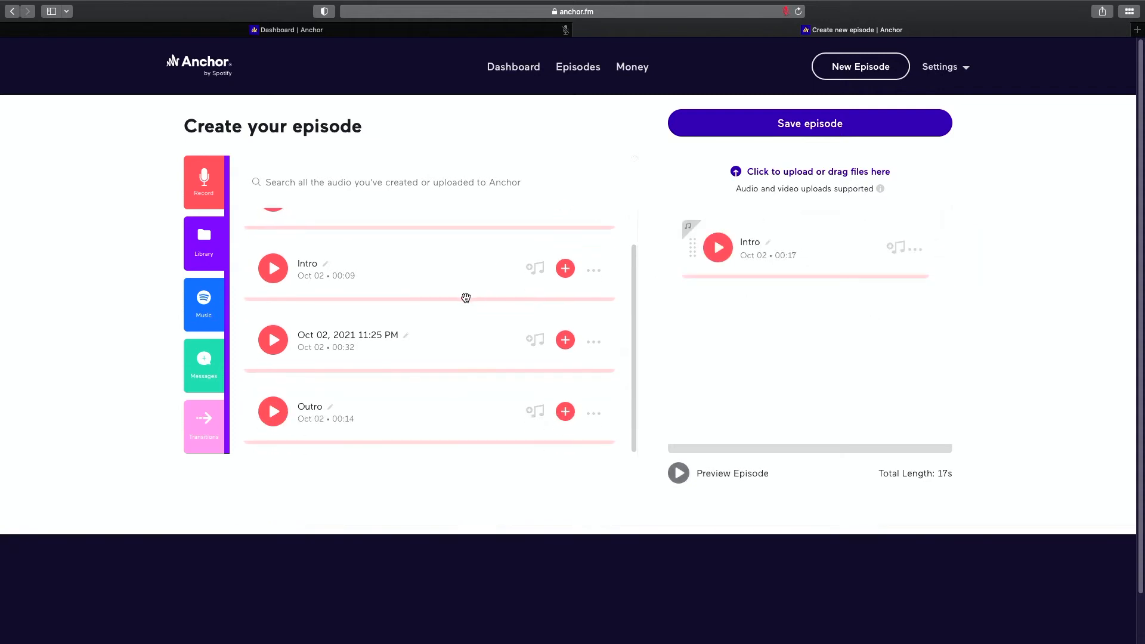
pyautogui.moveTo(448, 337); pyautogui.dragTo(860, 311)
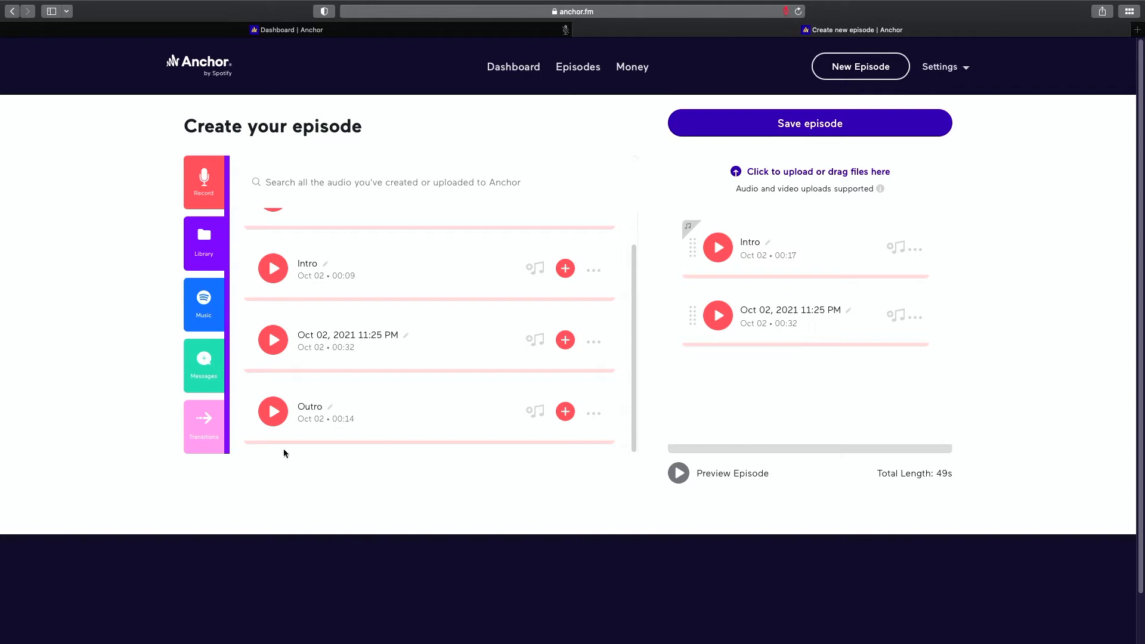
# Apply the Cheerful background track "Skyway" to the Outro recording at a lower music volume.
pyautogui.click(533, 413)
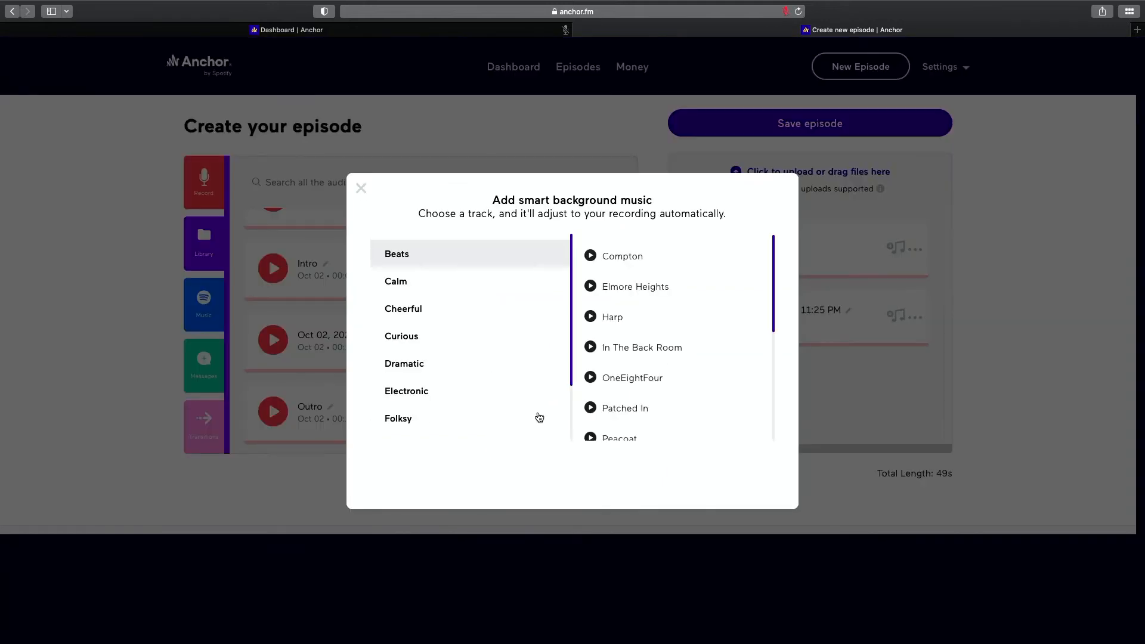
pyautogui.click(467, 307)
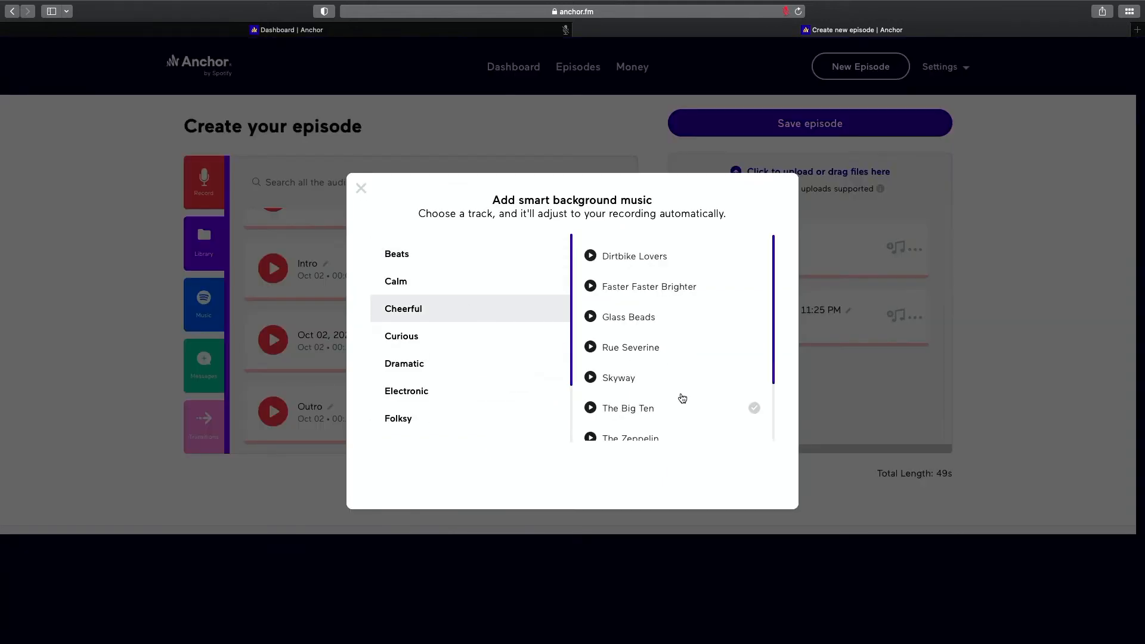
pyautogui.click(723, 381)
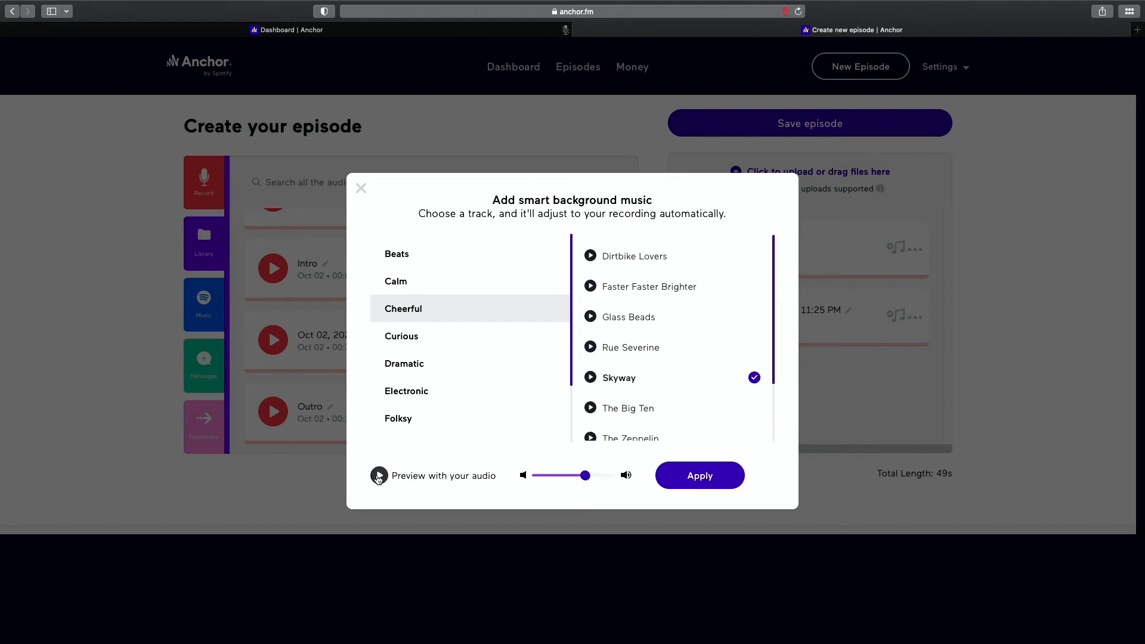
pyautogui.moveTo(571, 477); pyautogui.dragTo(556, 477)
pyautogui.click(702, 477)
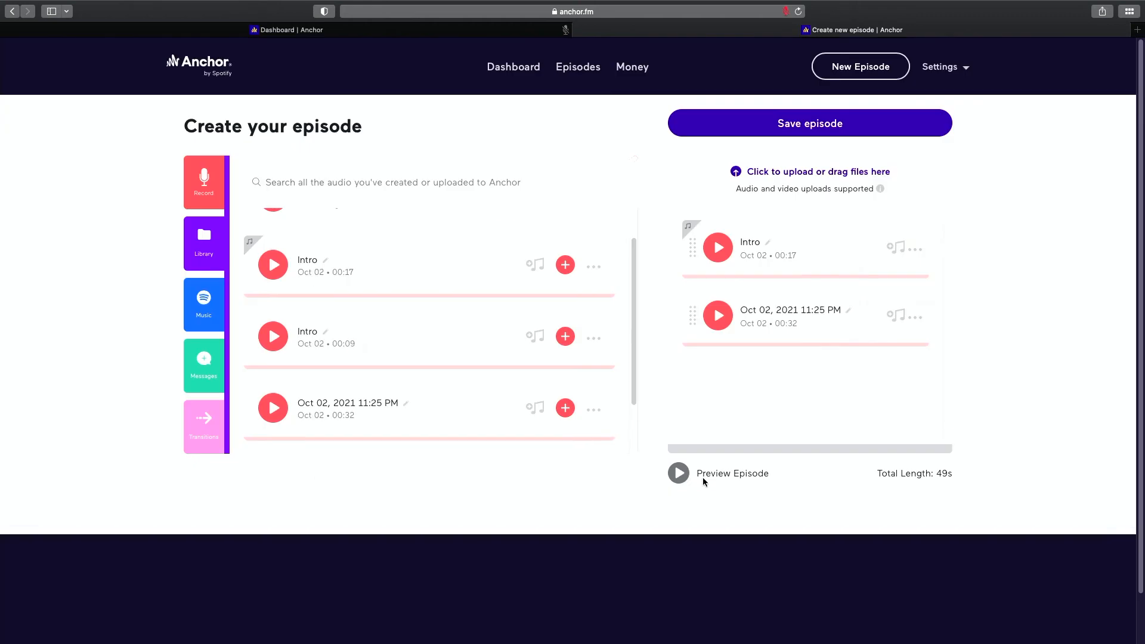
# Add the Outro version with background music at the end of the episode and play the episode preview.
pyautogui.scroll(2, 594, 413)
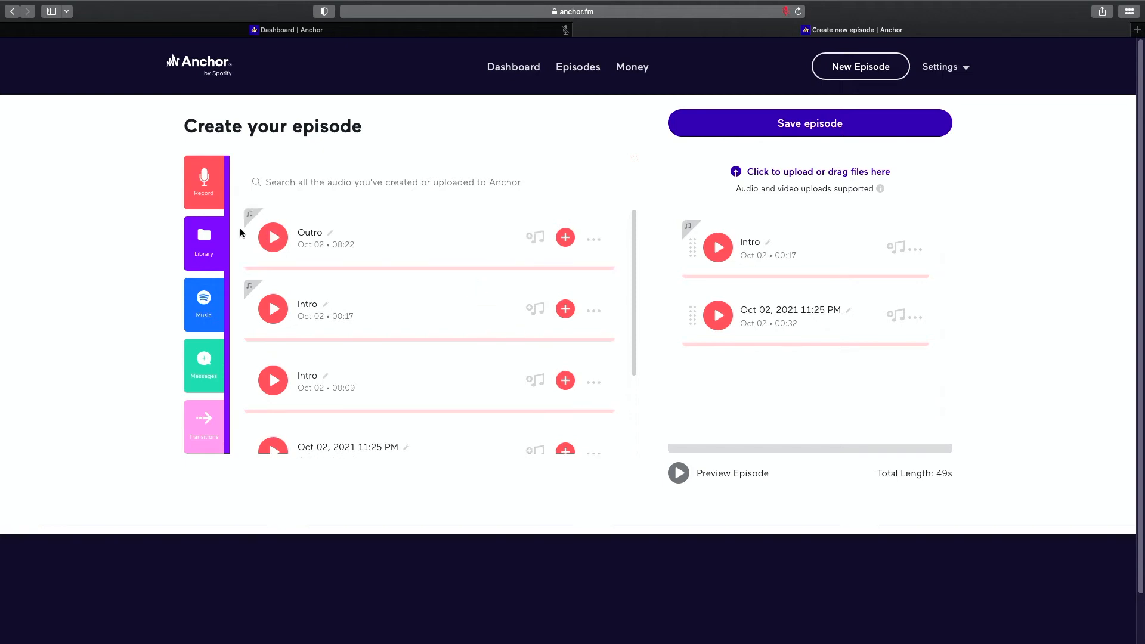
pyautogui.moveTo(396, 248); pyautogui.dragTo(765, 381)
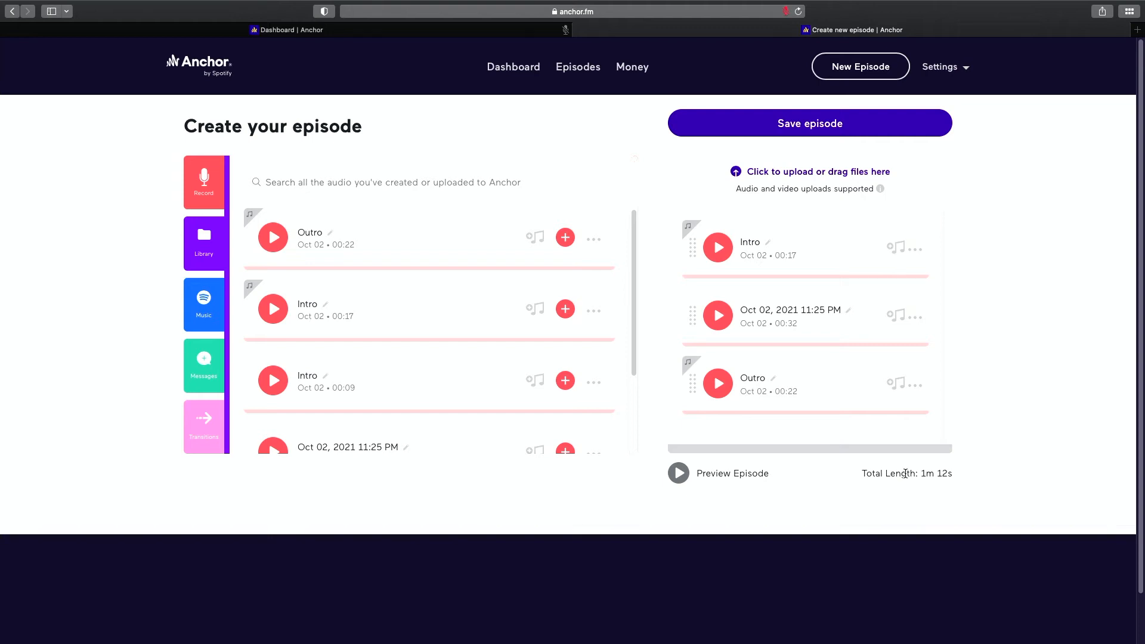
pyautogui.click(682, 476)
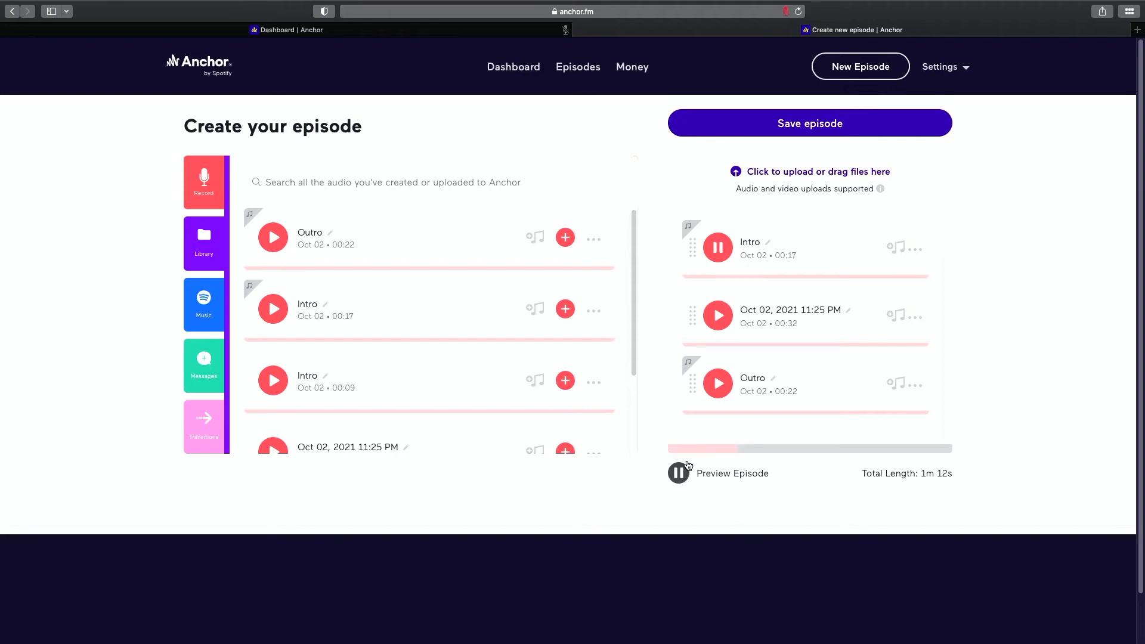
# Stop the preview, save the assembled episode and title it "Introduction".
pyautogui.click(720, 256)
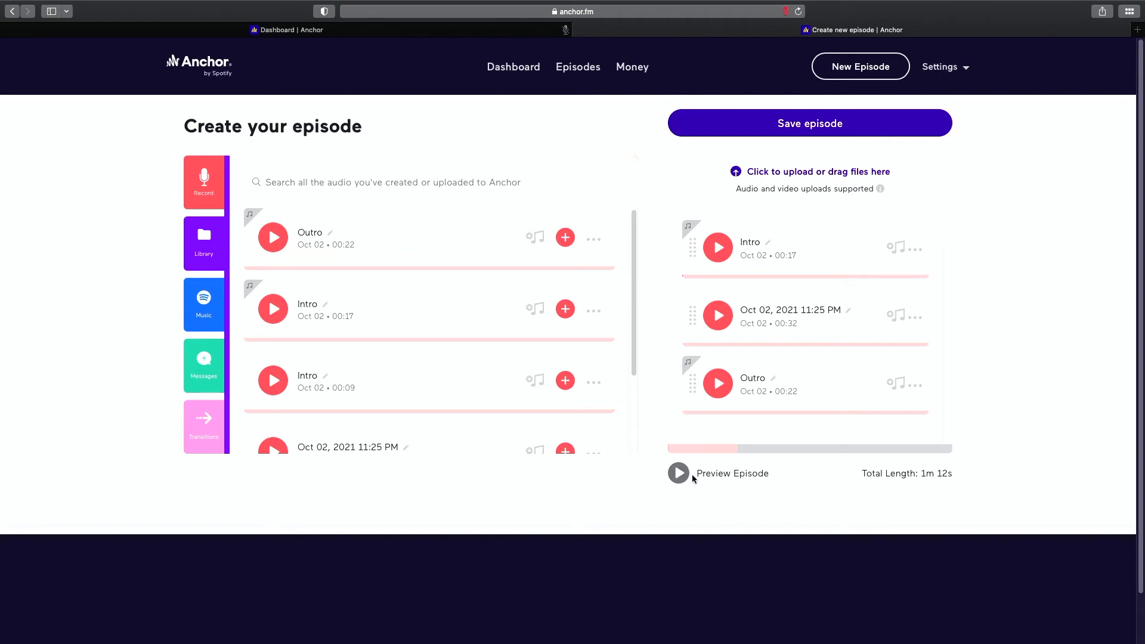
pyautogui.click(788, 124)
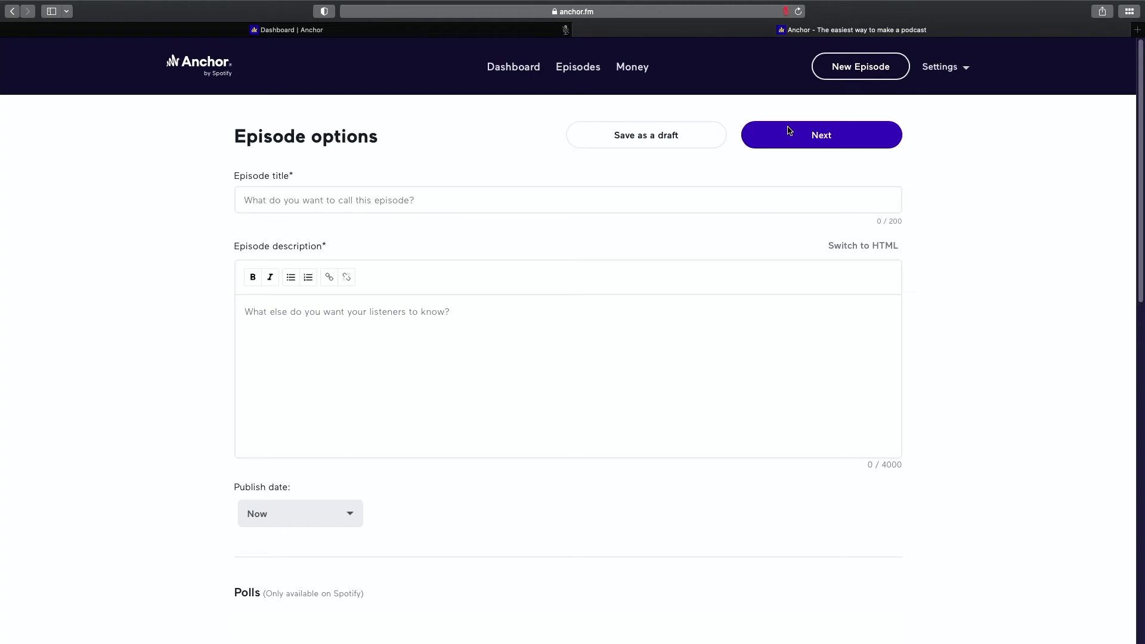
pyautogui.click(597, 195)
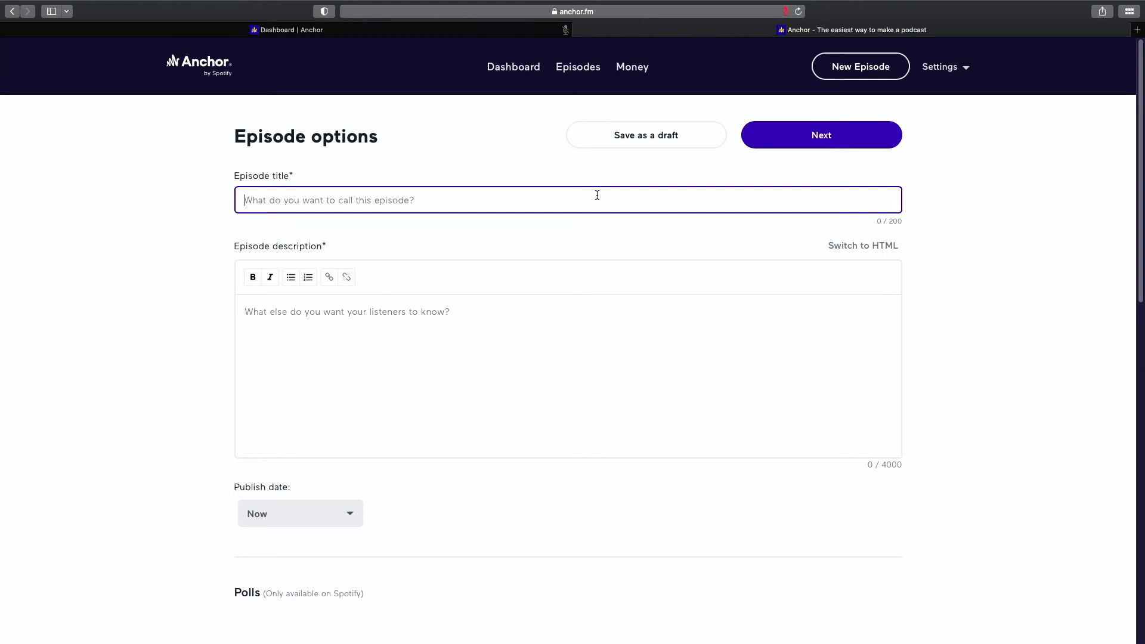
pyautogui.write('Introduction')
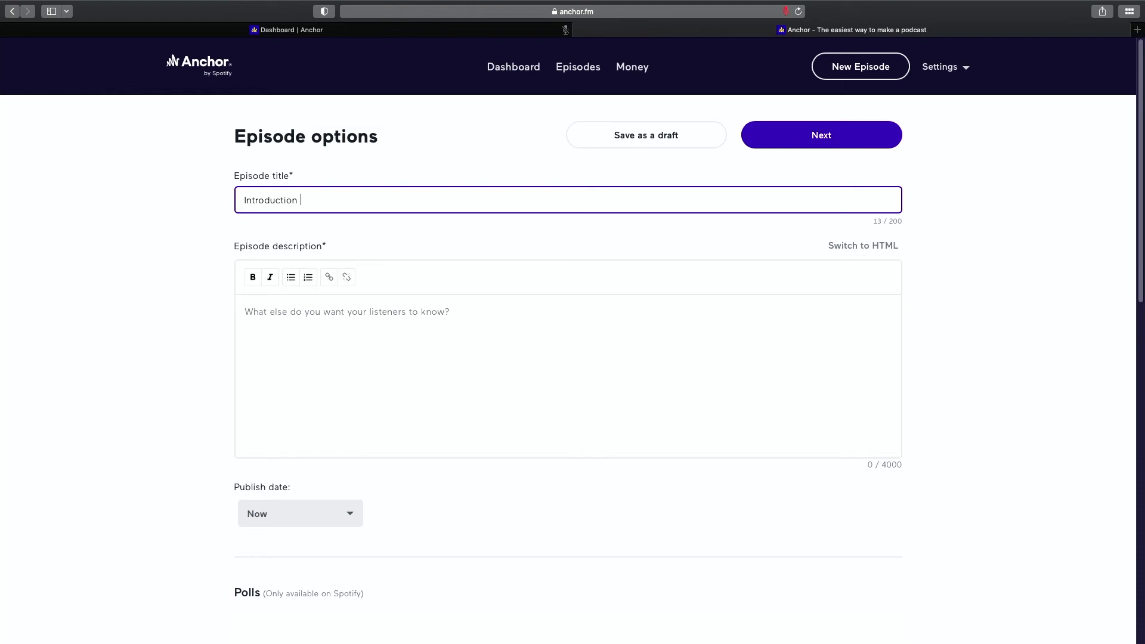
# Write an episode description stating that the host, given by full name, is "introducing the podcast to everyone.".
pyautogui.press('Tab')
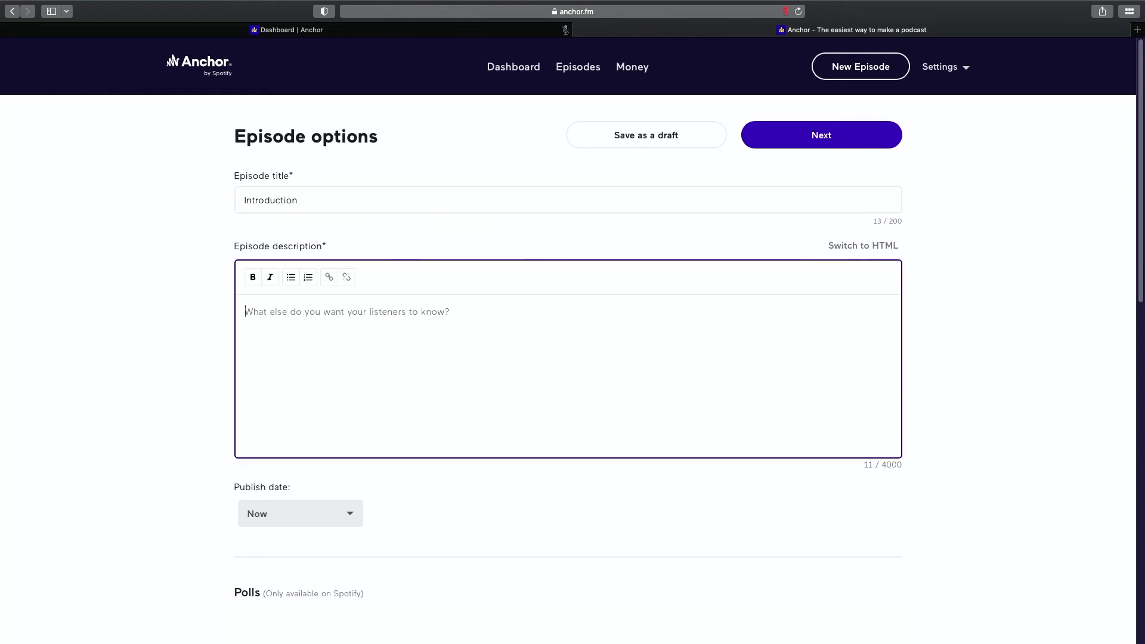
pyautogui.write('Jeremi')
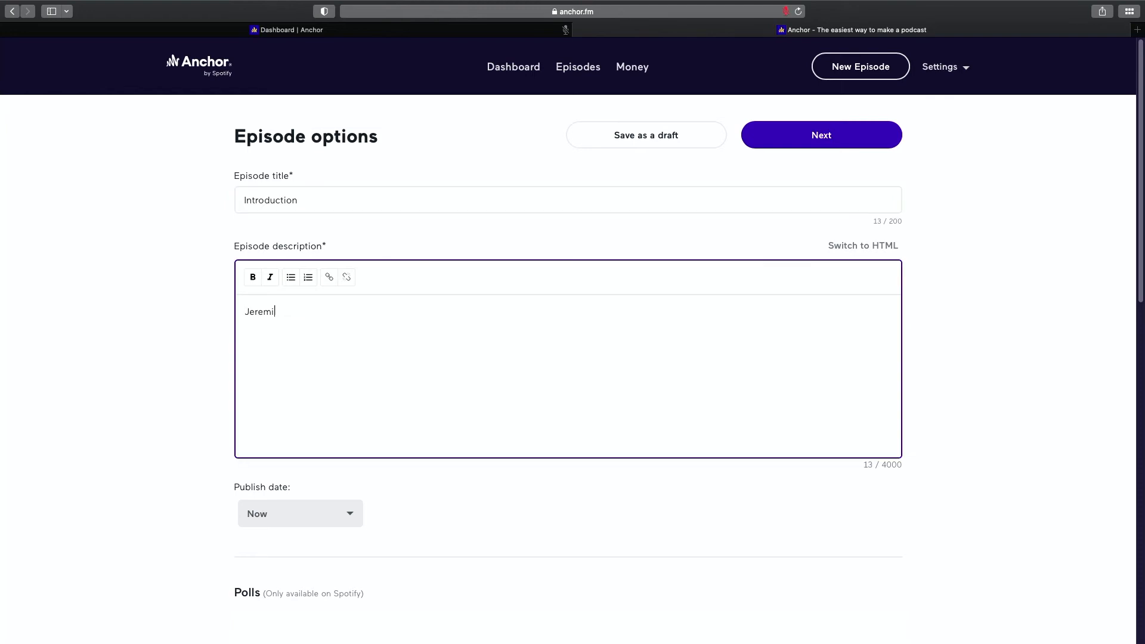
pyautogui.write('ah Baumann introducing the podcast to everyone.')
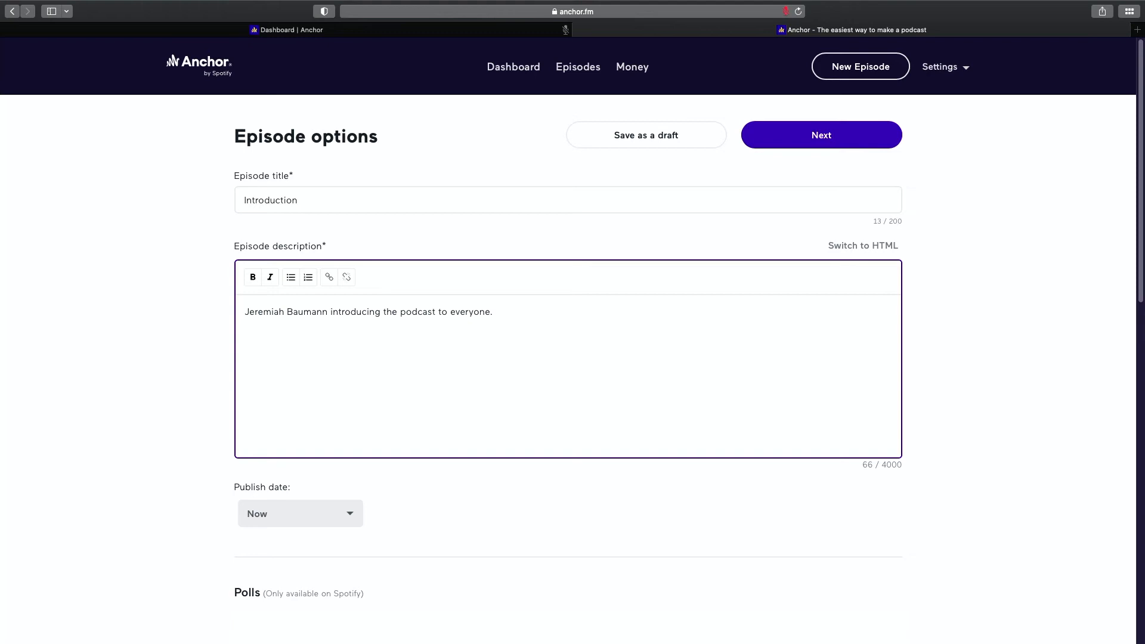
# Set both the season number and the episode number to 1.
pyautogui.scroll(-1, 379, 419)
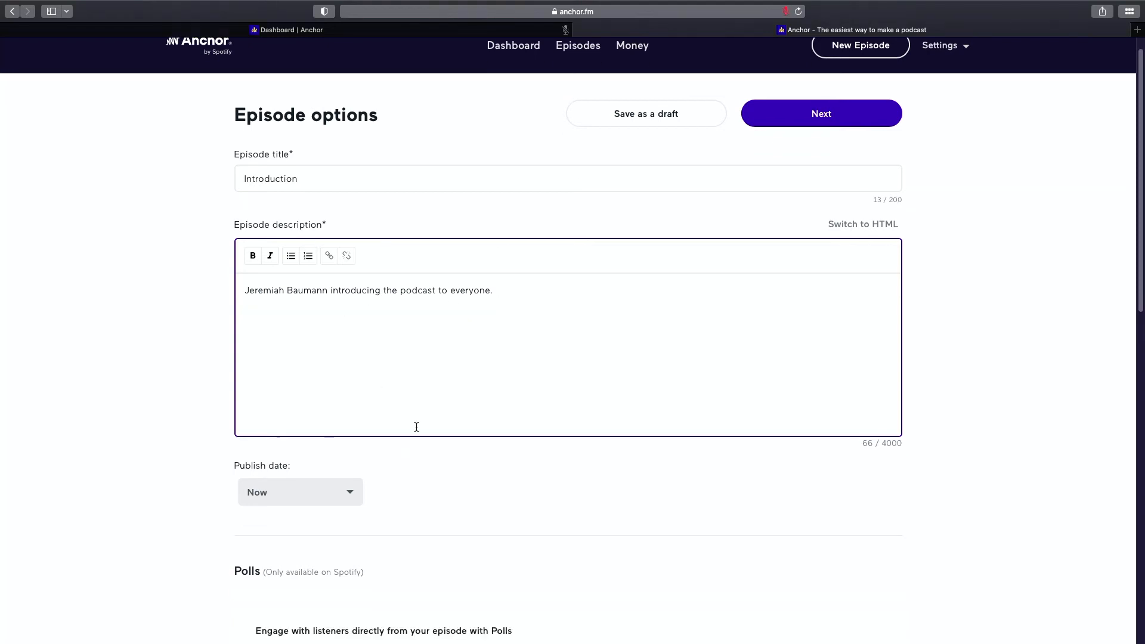
pyautogui.scroll(-10, 416, 427)
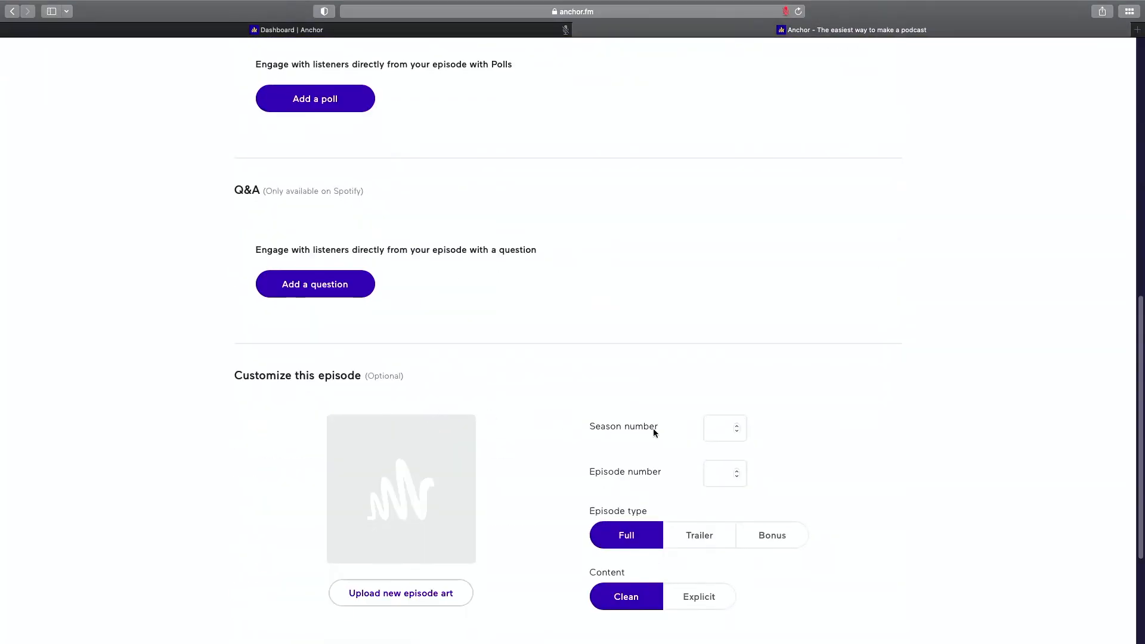
pyautogui.scroll(-2, 650, 427)
pyautogui.click(734, 305)
pyautogui.write('1')
pyautogui.click(734, 355)
pyautogui.write('1')
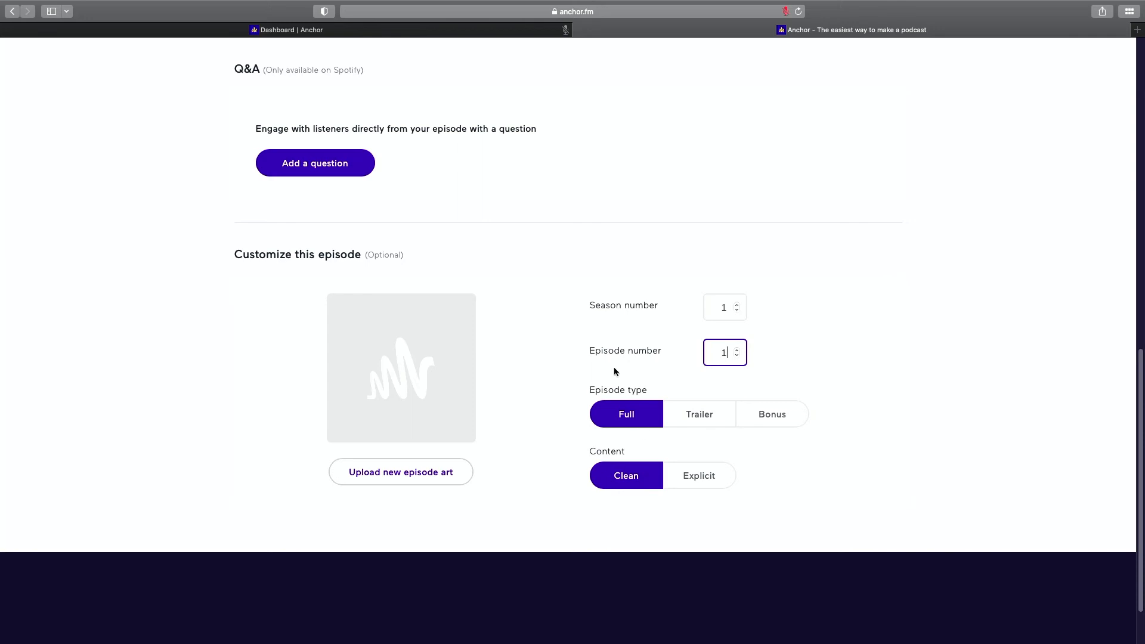
# Proceed from the episode options to the podcast setup and name the podcast "CPT202 Pod".
pyautogui.scroll(15, 610, 365)
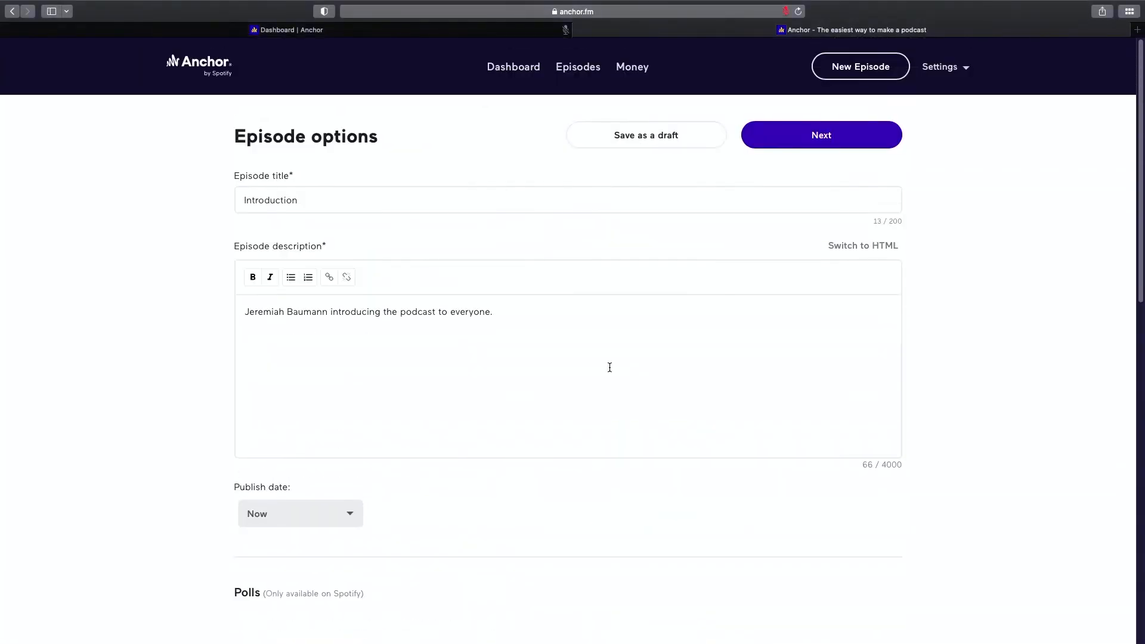
pyautogui.click(815, 146)
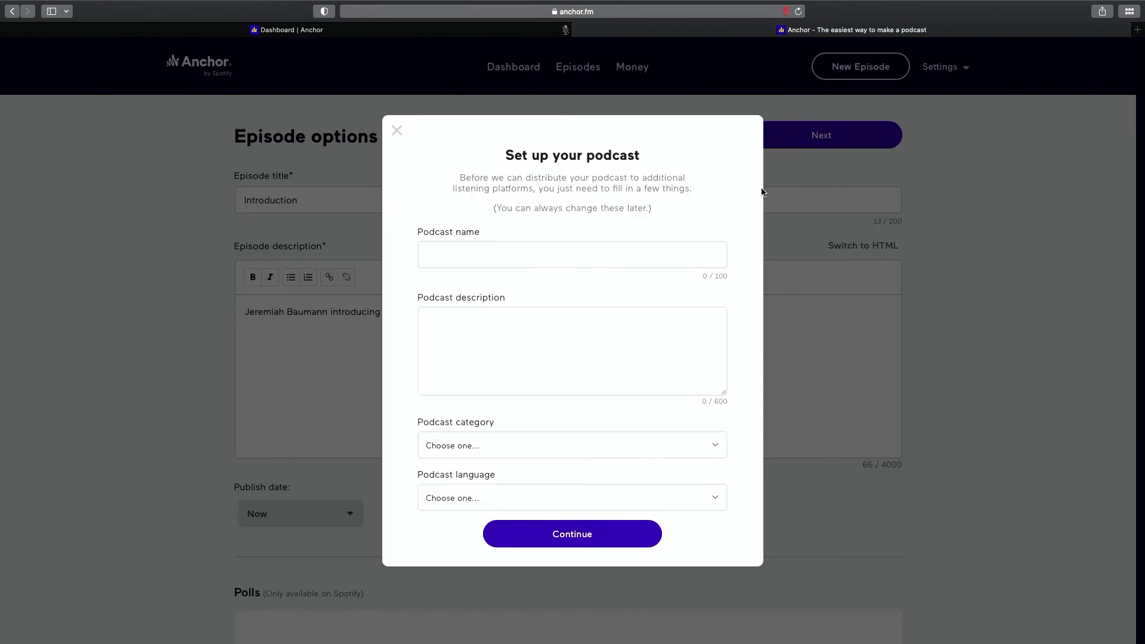
pyautogui.click(557, 262)
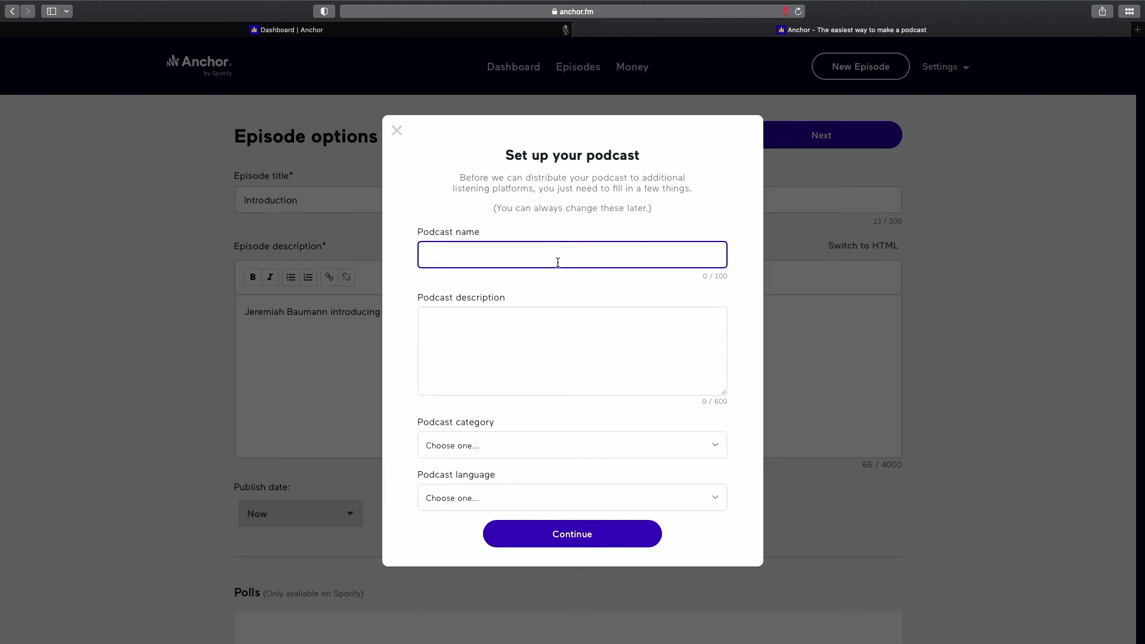
pyautogui.write('CPT202 Pod')
pyautogui.click(640, 252)
pyautogui.click(639, 322)
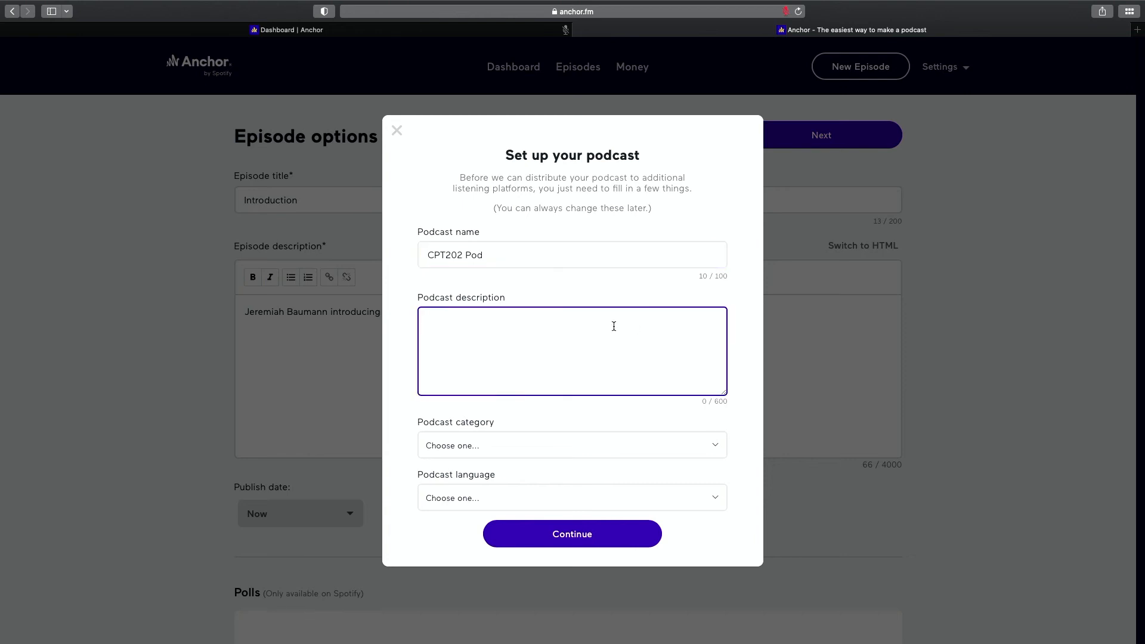
# Set the podcast language to English and the podcast category to Business.
pyautogui.click(577, 441)
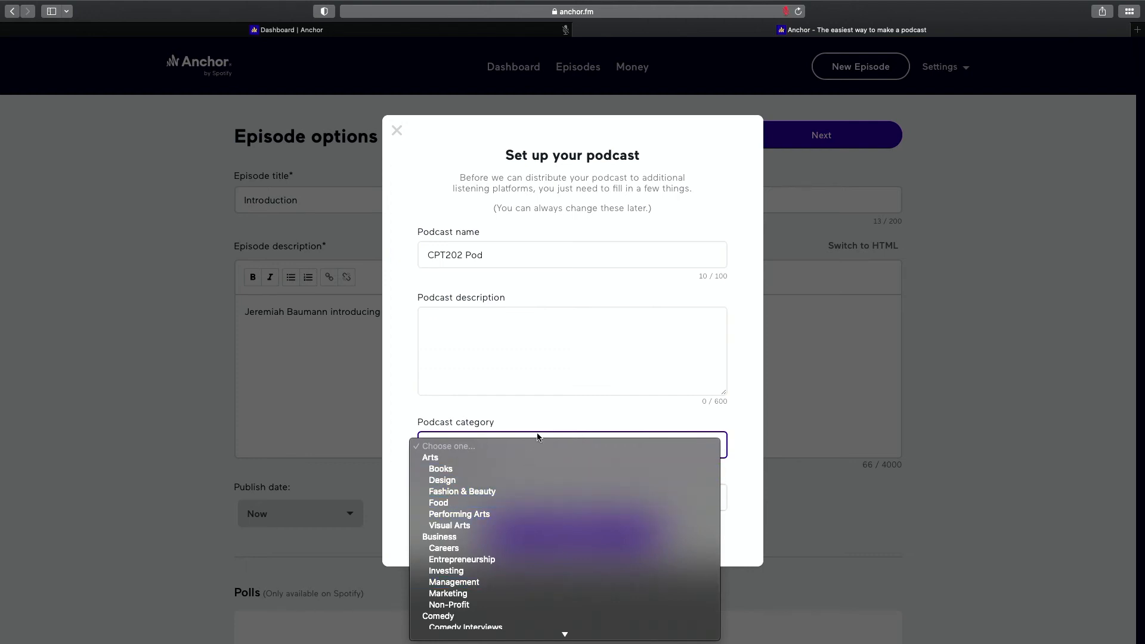
pyautogui.click(707, 413)
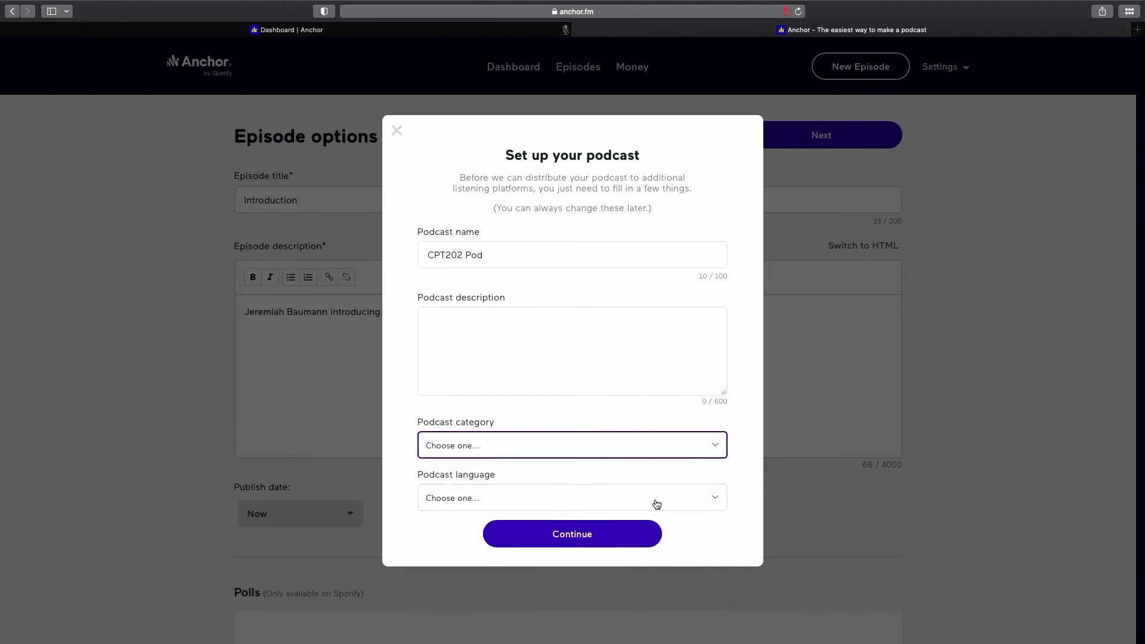
pyautogui.click(656, 504)
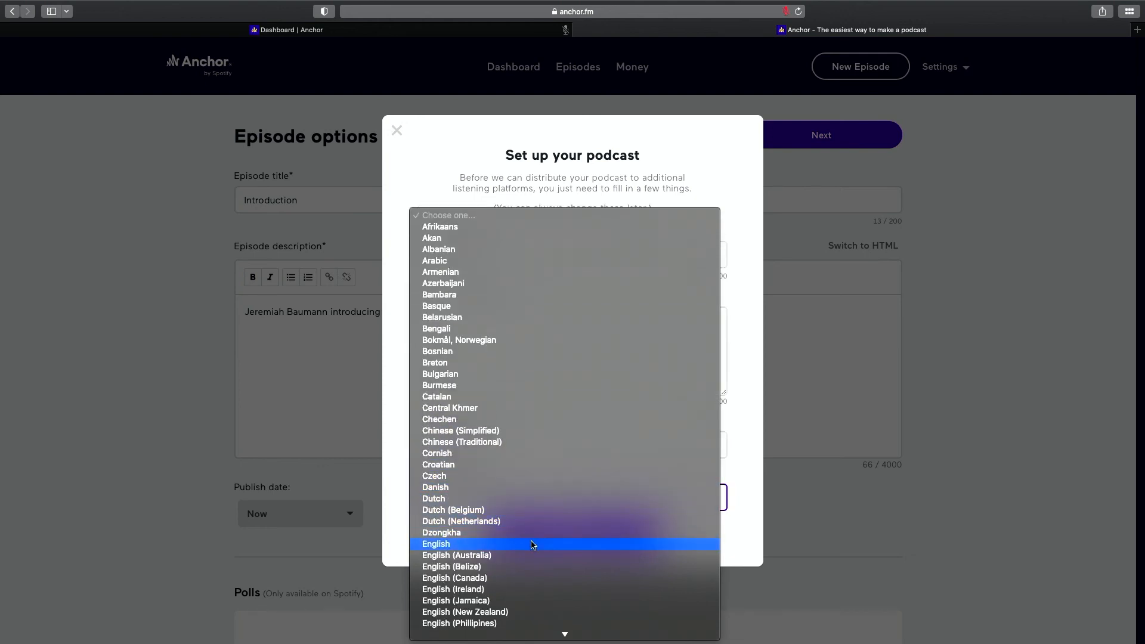
pyautogui.click(532, 544)
pyautogui.click(597, 532)
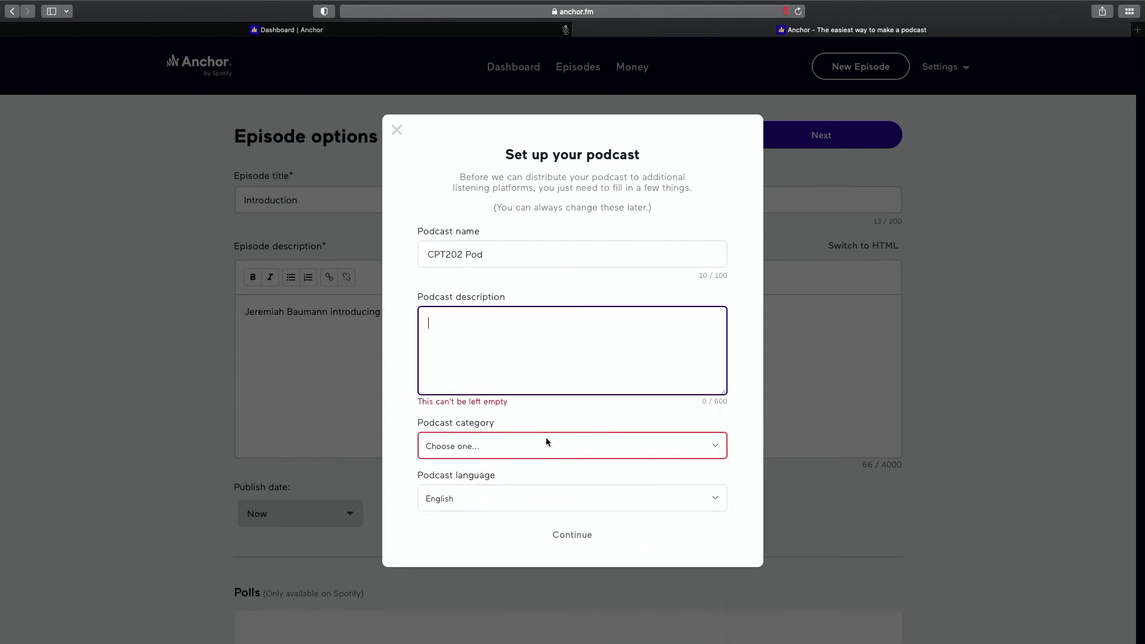
pyautogui.click(548, 453)
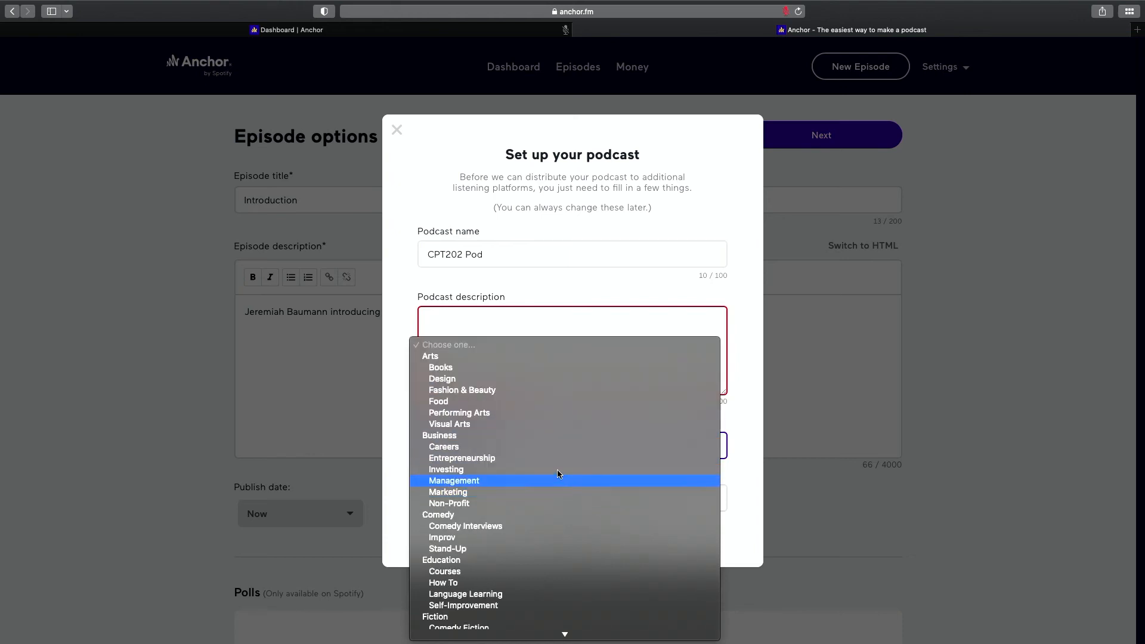
pyautogui.click(551, 431)
# Enter "CPT202" as the podcast description and submit the podcast setup.
pyautogui.click(508, 324)
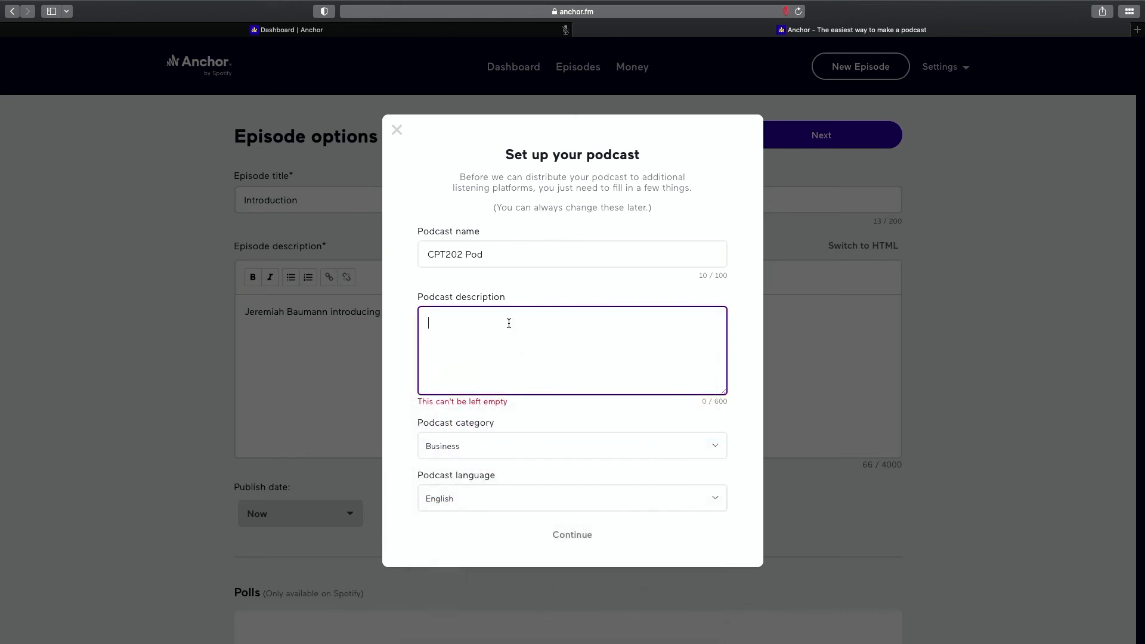
pyautogui.write('cp')
pyautogui.press('BackSpace')
pyautogui.press('BackSpace')
pyautogui.write('CPT202')
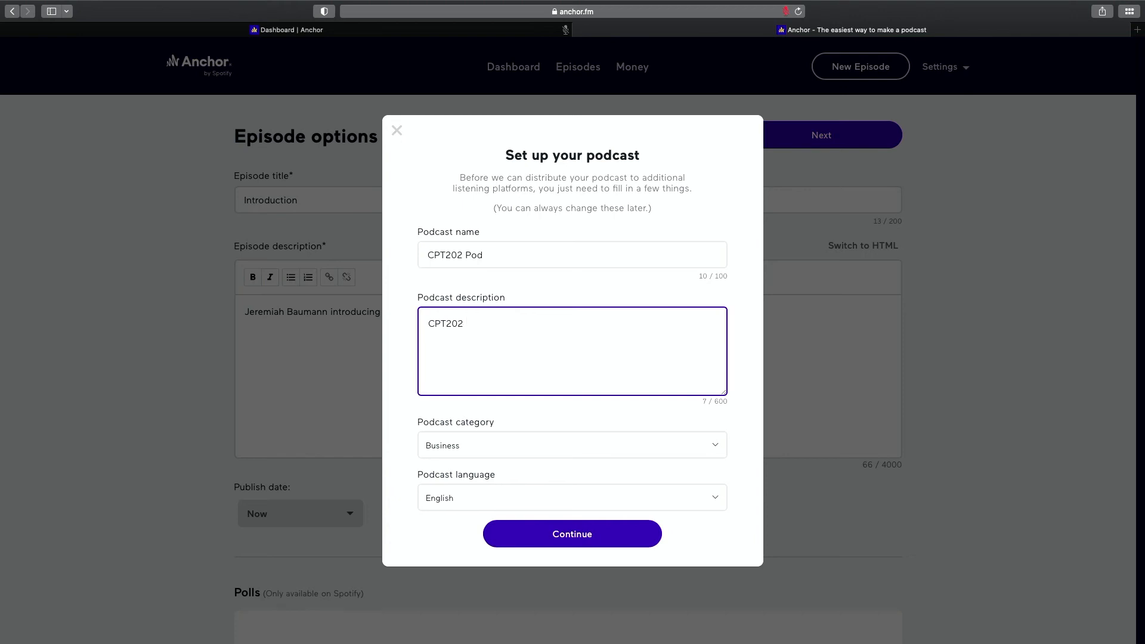
pyautogui.click(572, 535)
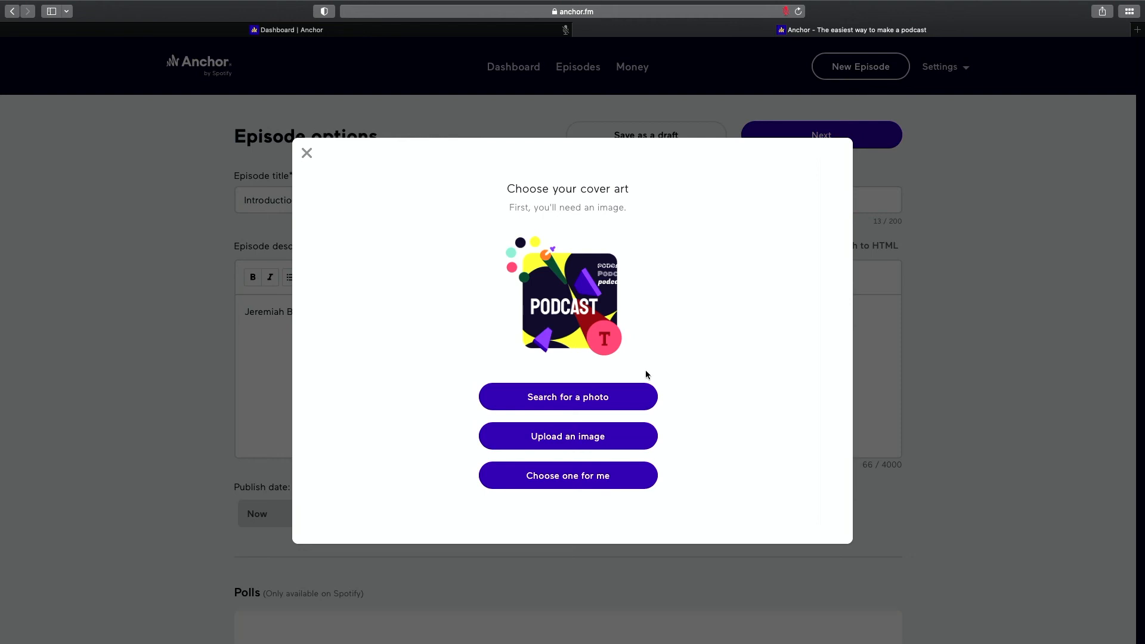
# Create the podcast cover art from an automatically chosen image, keeping the default crop and text settings.
pyautogui.click(643, 476)
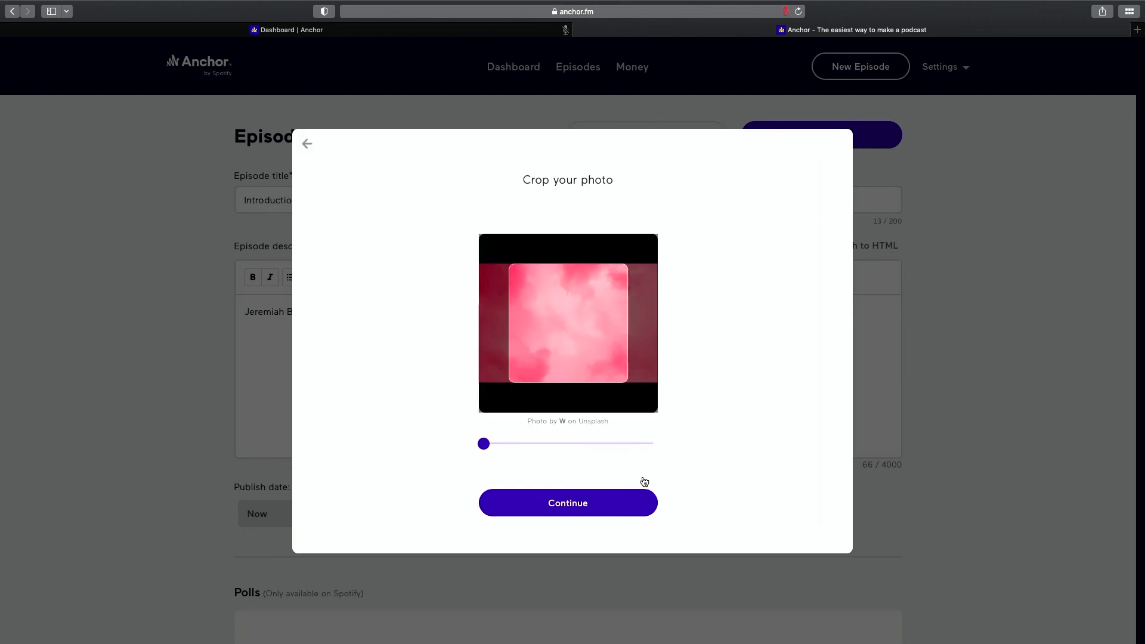
pyautogui.click(624, 510)
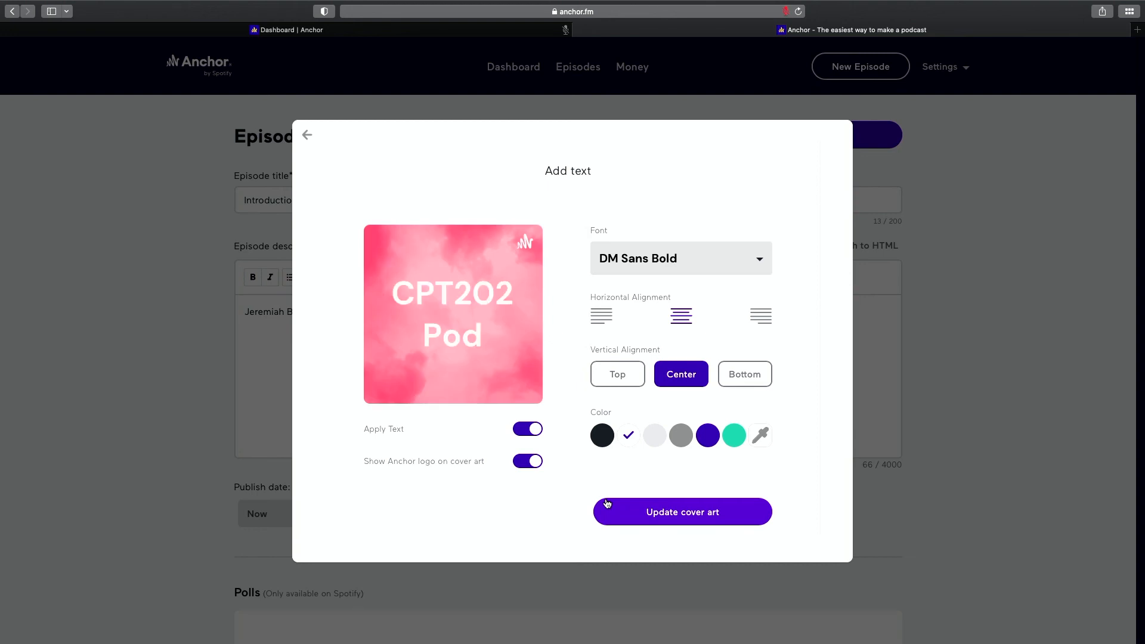
pyautogui.click(608, 507)
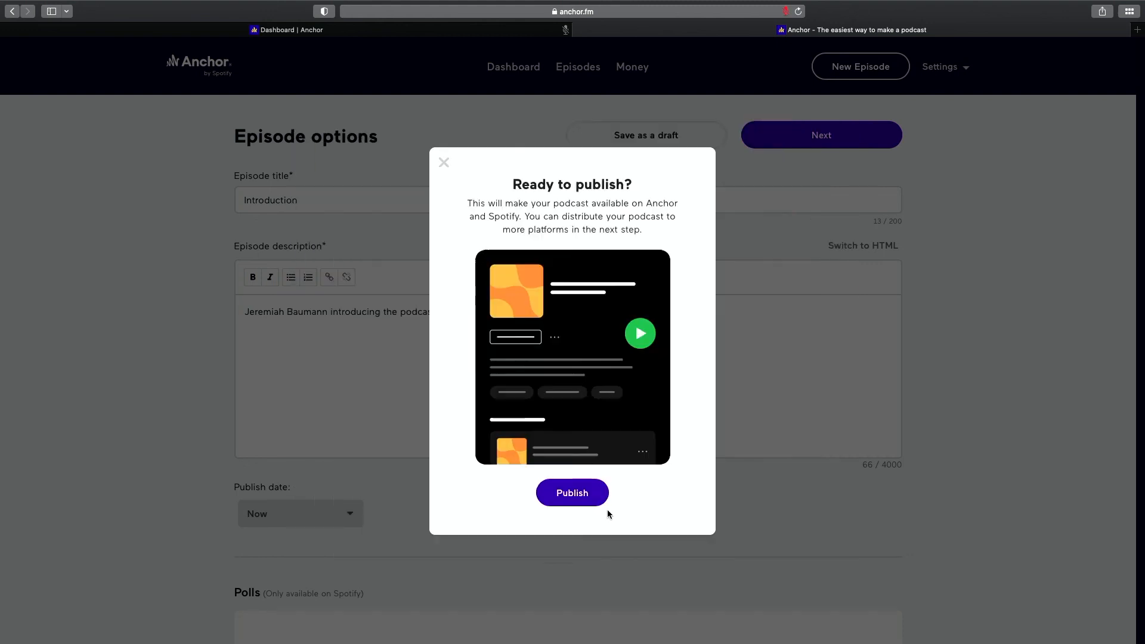
# Dismiss the publish confirmation and save the episode as a draft instead.
pyautogui.click(559, 492)
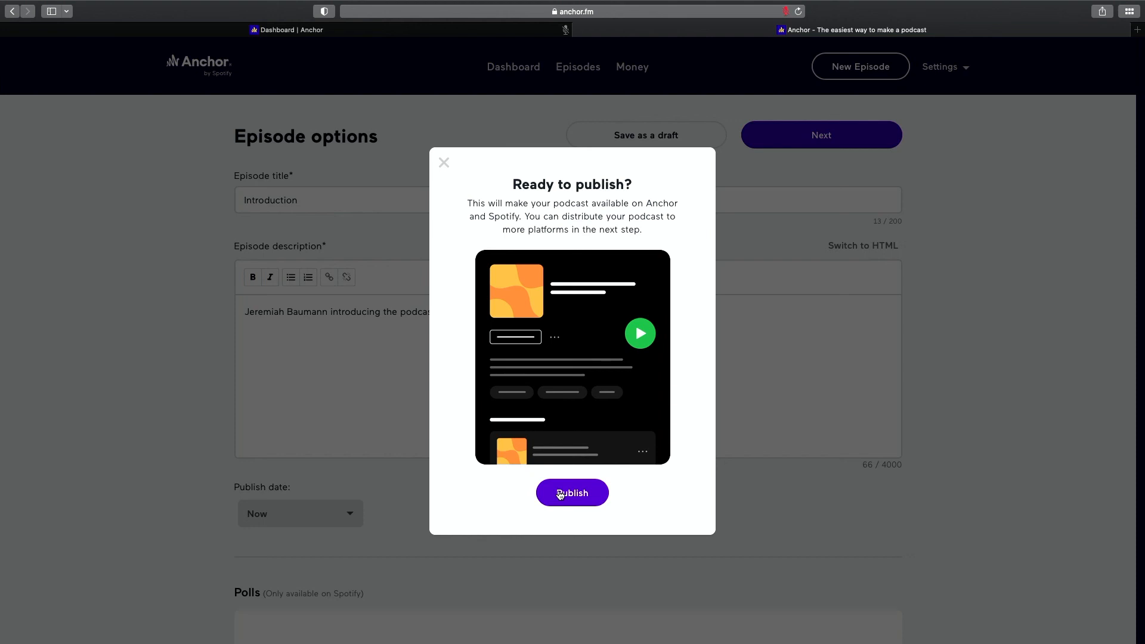
pyautogui.click(444, 163)
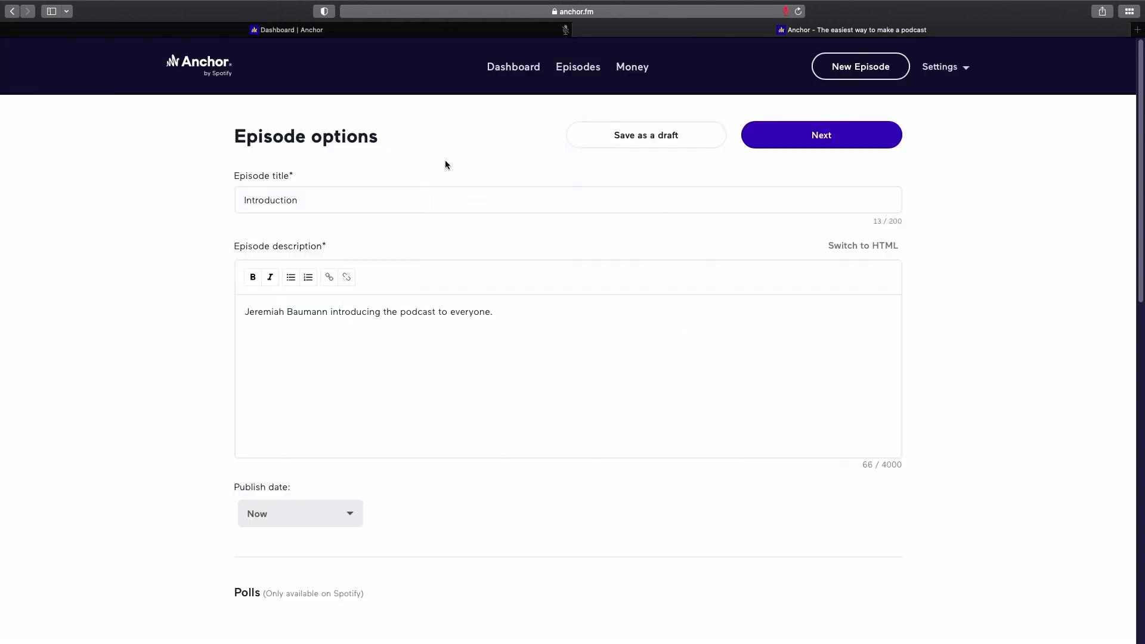
pyautogui.click(624, 140)
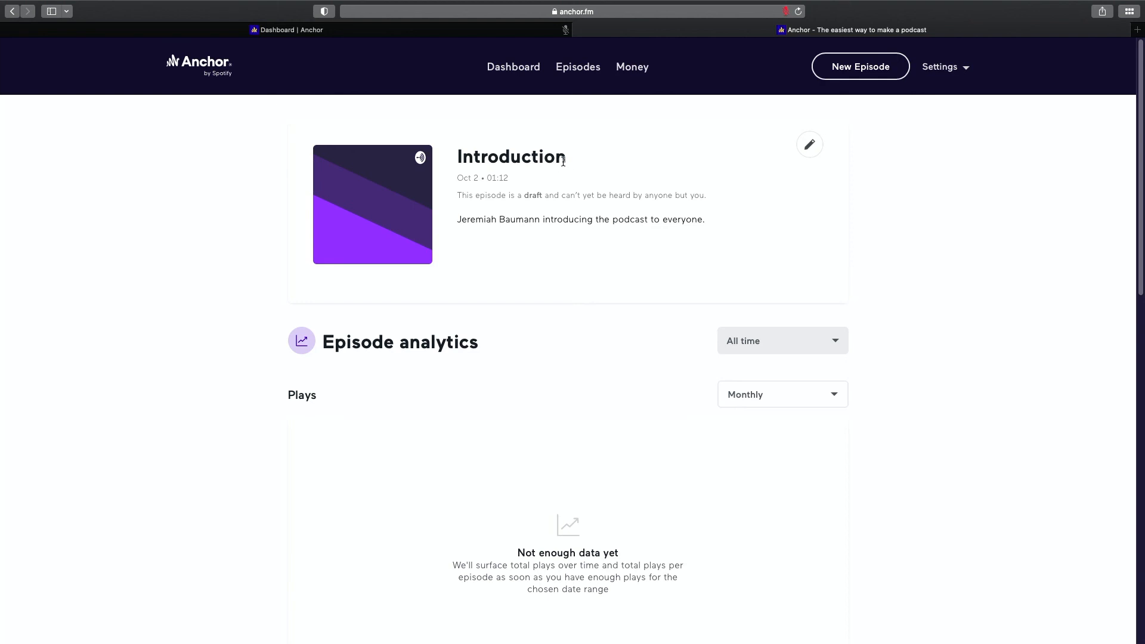
# View the podcast's public site from the dashboard, then close it to return to the dashboard.
pyautogui.click(538, 74)
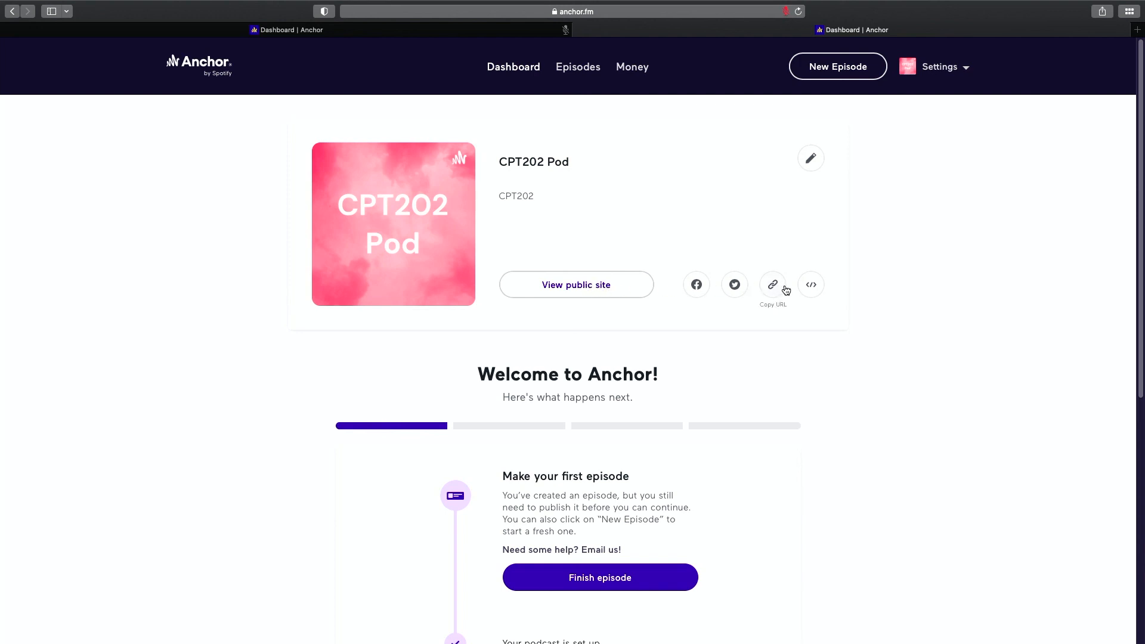
pyautogui.click(611, 283)
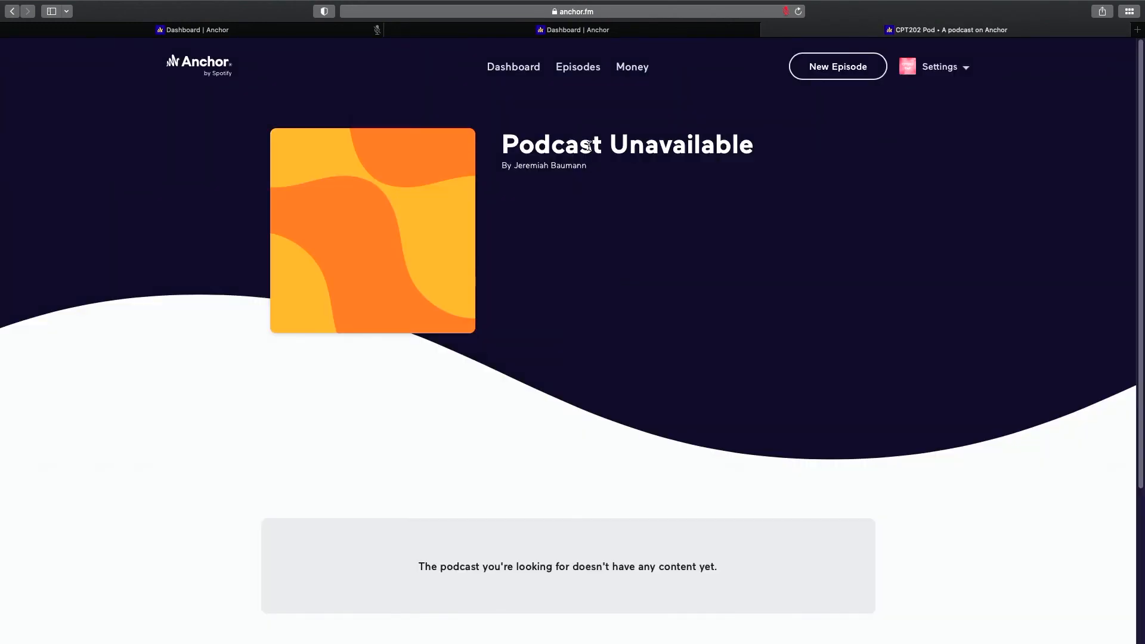
pyautogui.click(769, 31)
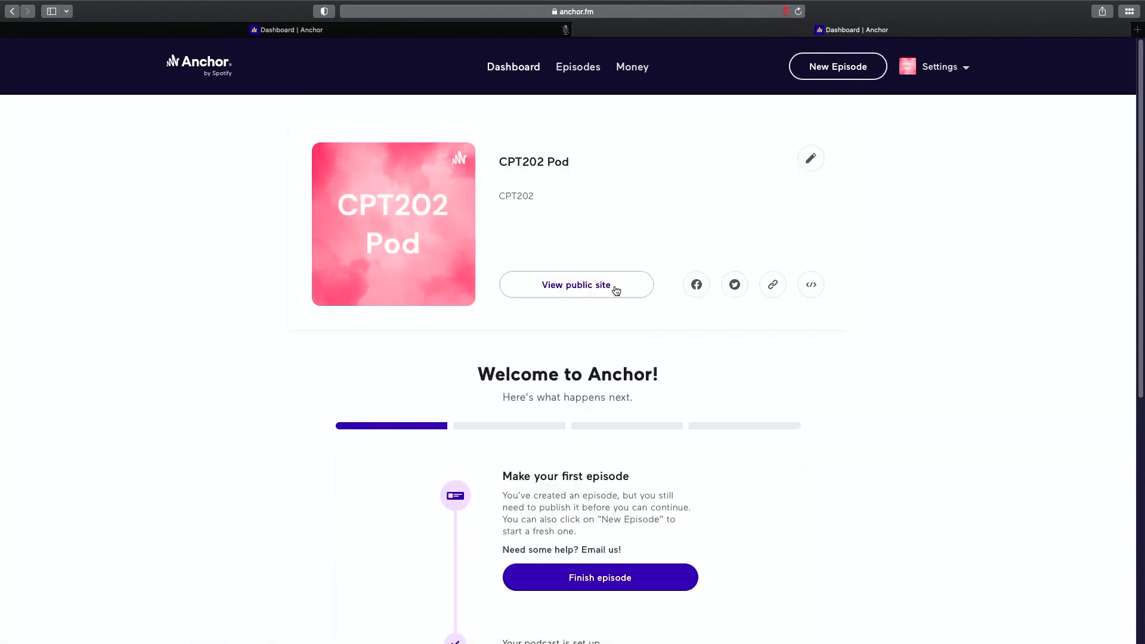